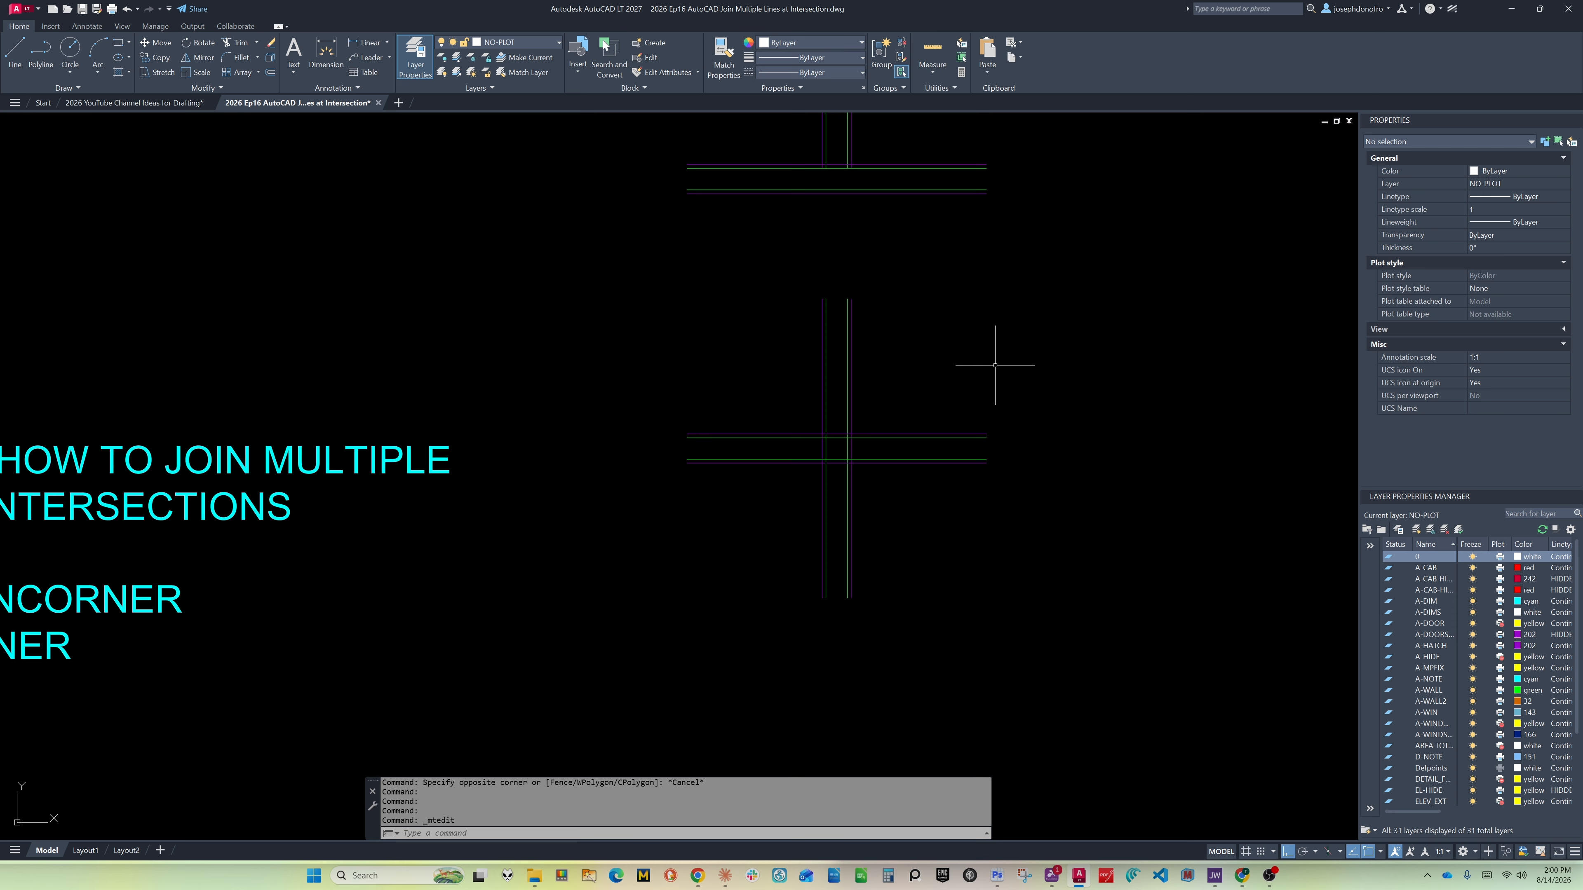
# Look through the LISP files available in the APPLOAD AutoCAD Lisps folder, including BREAKJOINCORNER and WALLCORNER, without loading any
pyautogui.scroll(-2, 841, 406)
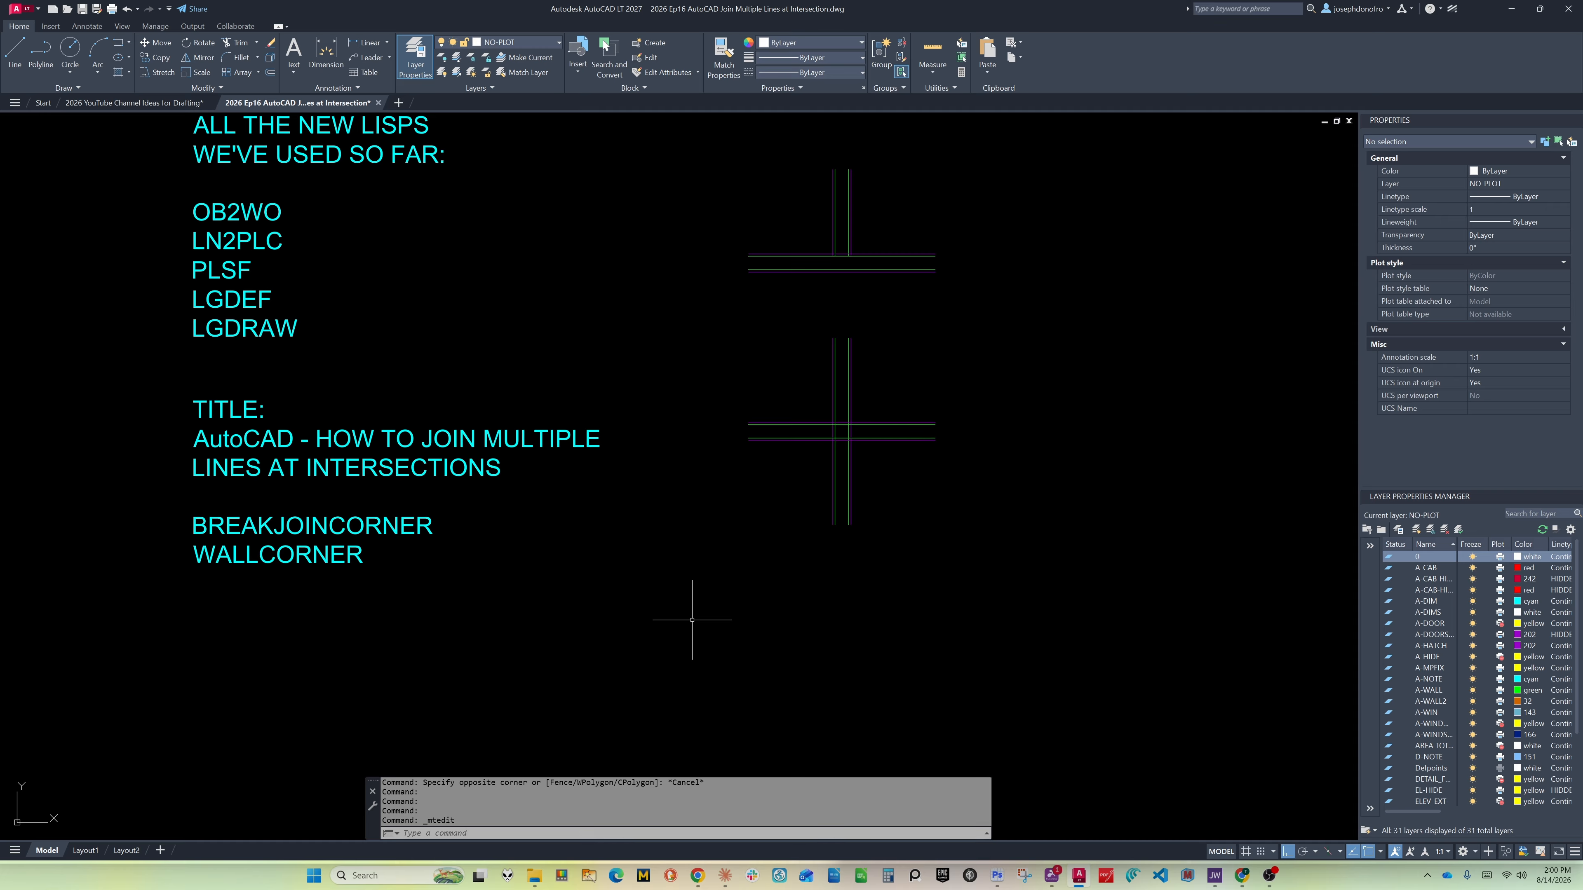
pyautogui.write('AD')
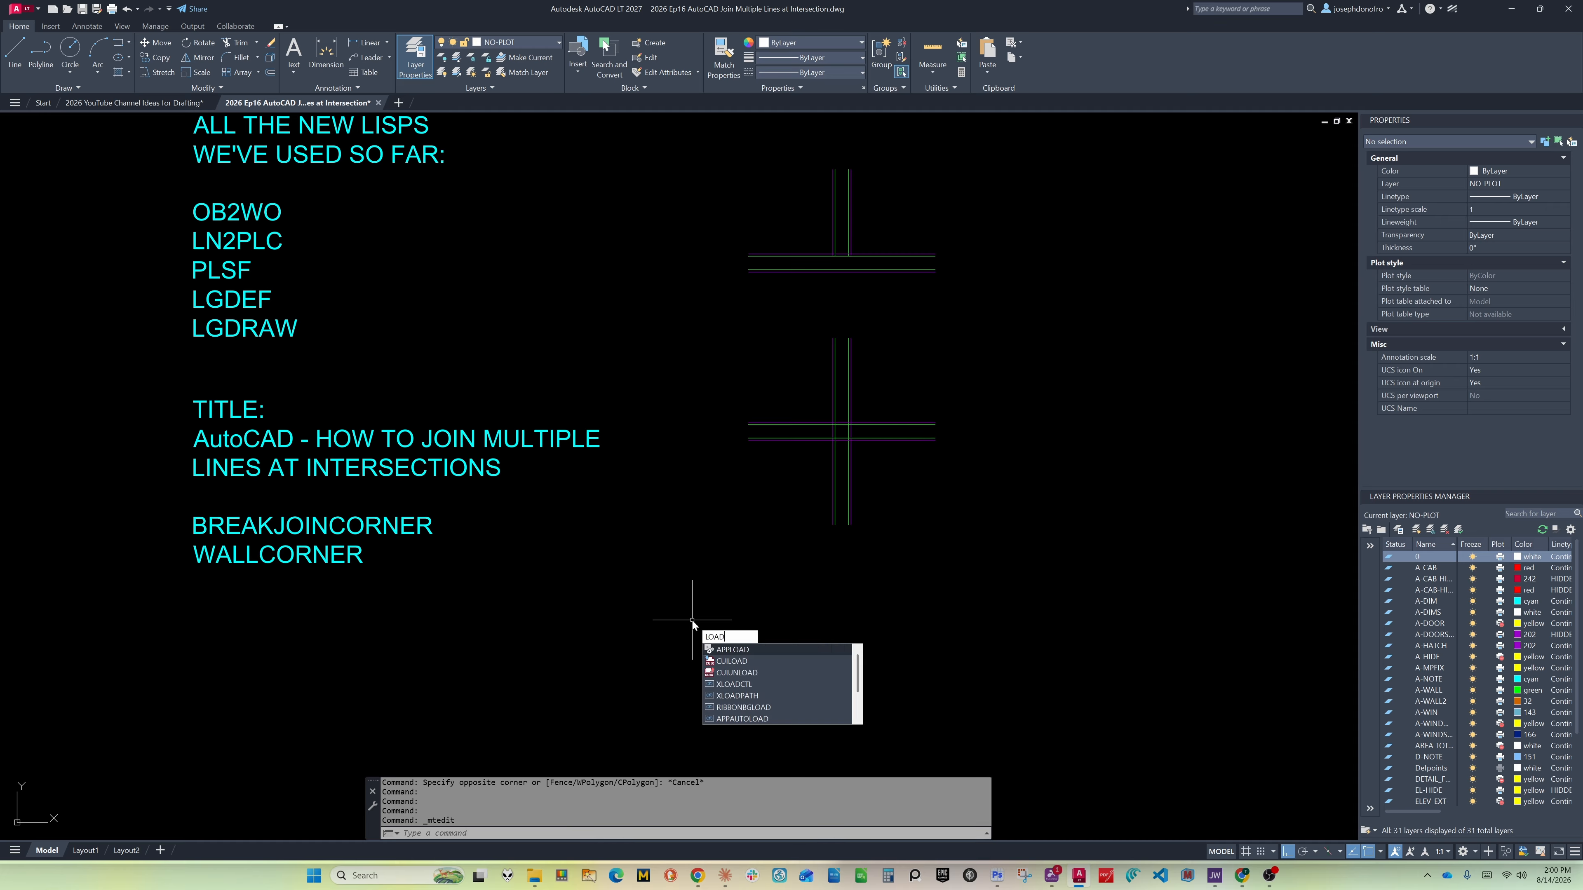
pyautogui.press('Return')
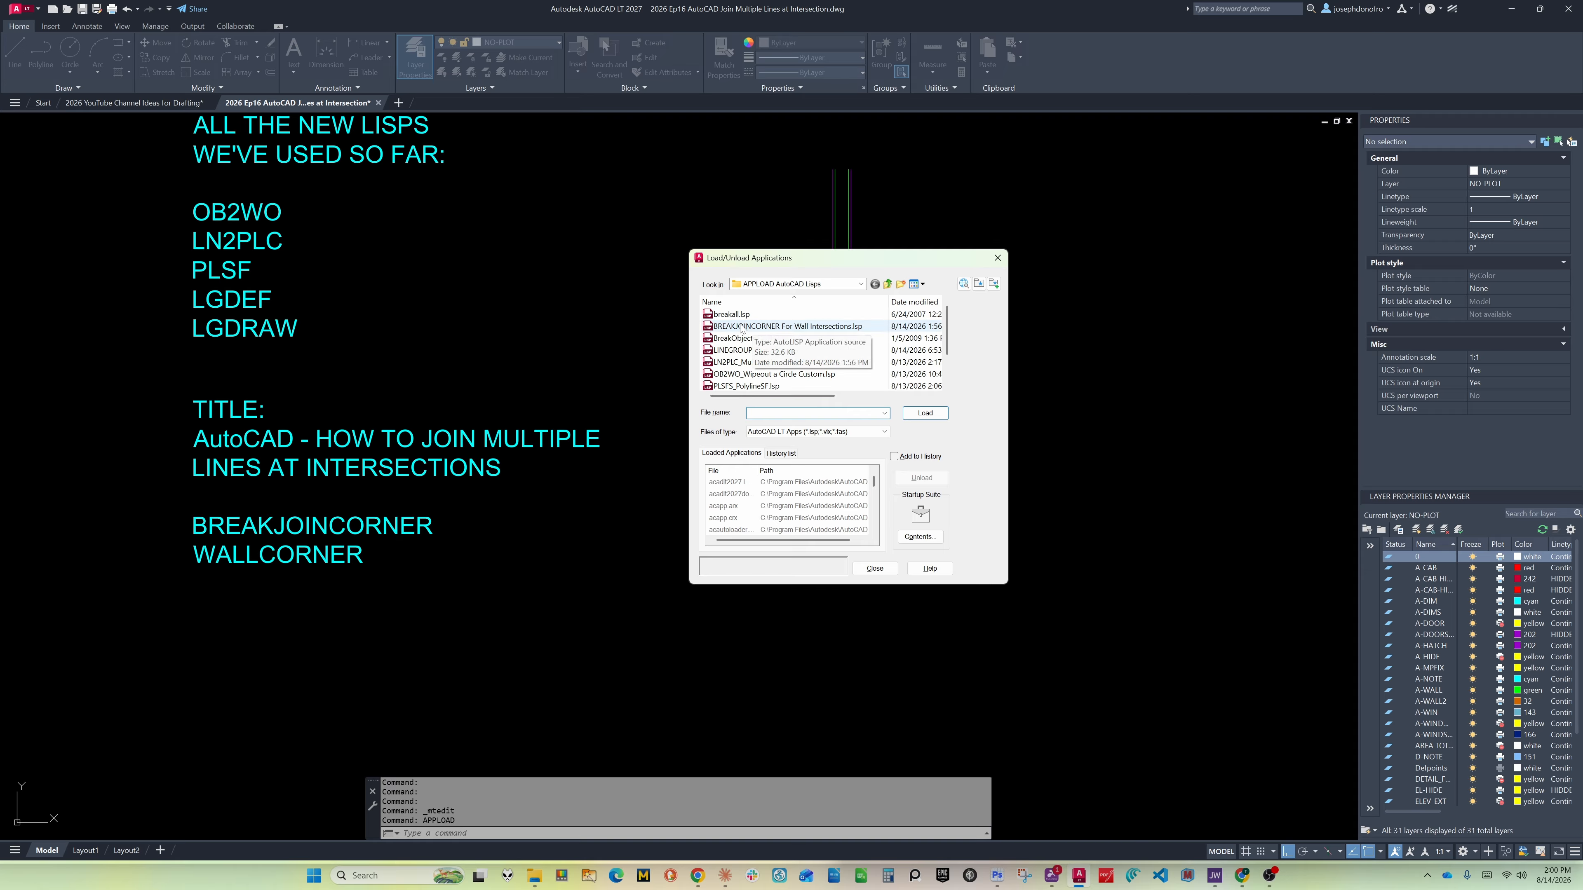
pyautogui.scroll(-1, 741, 330)
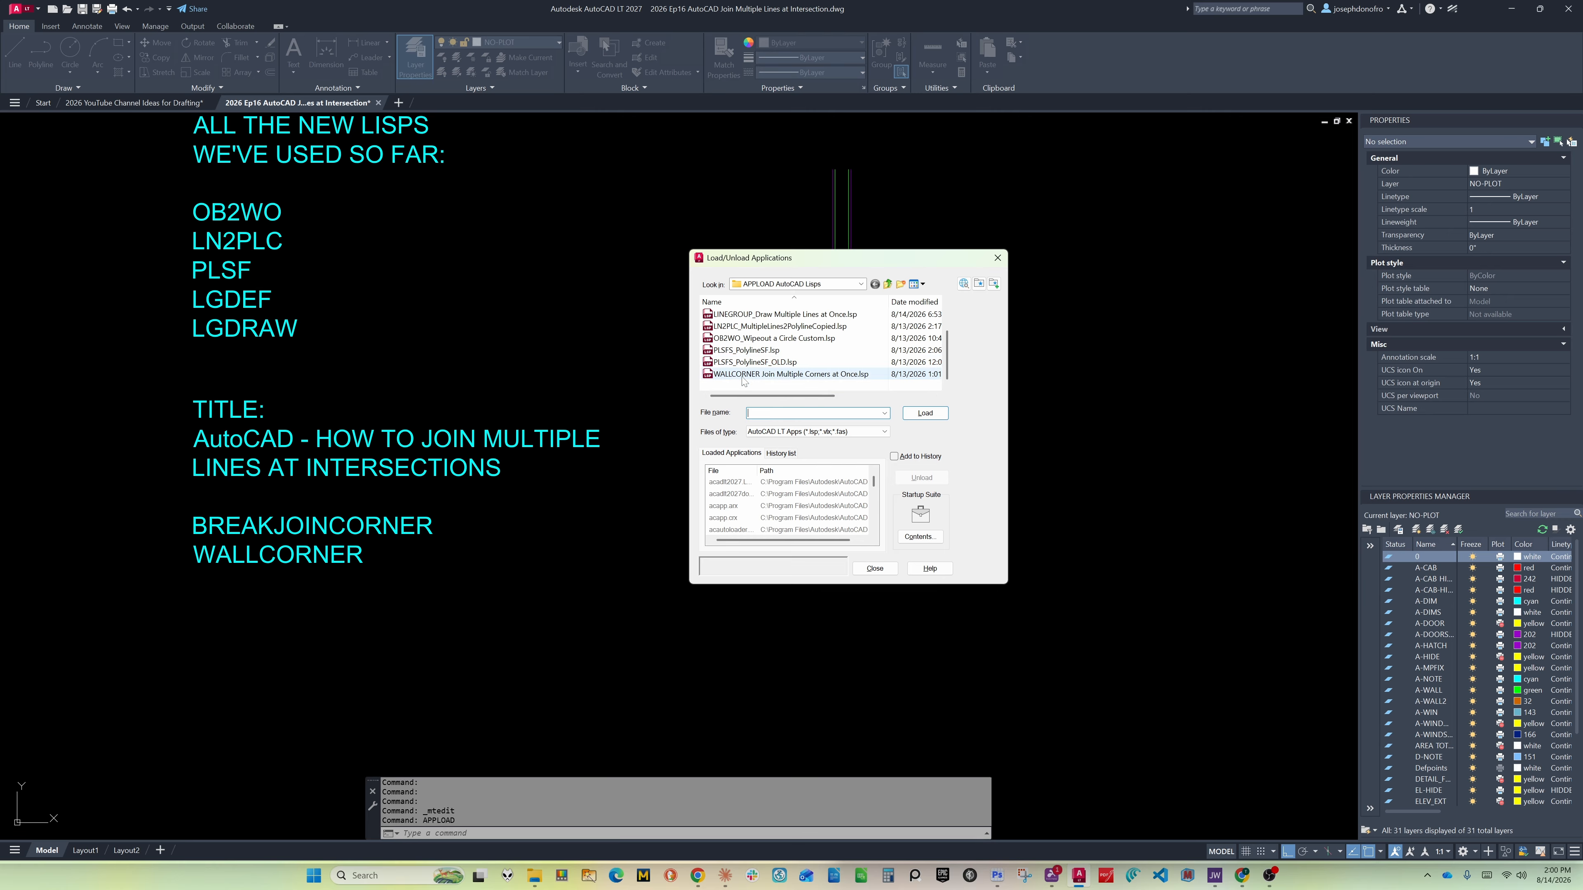
pyautogui.click(875, 568)
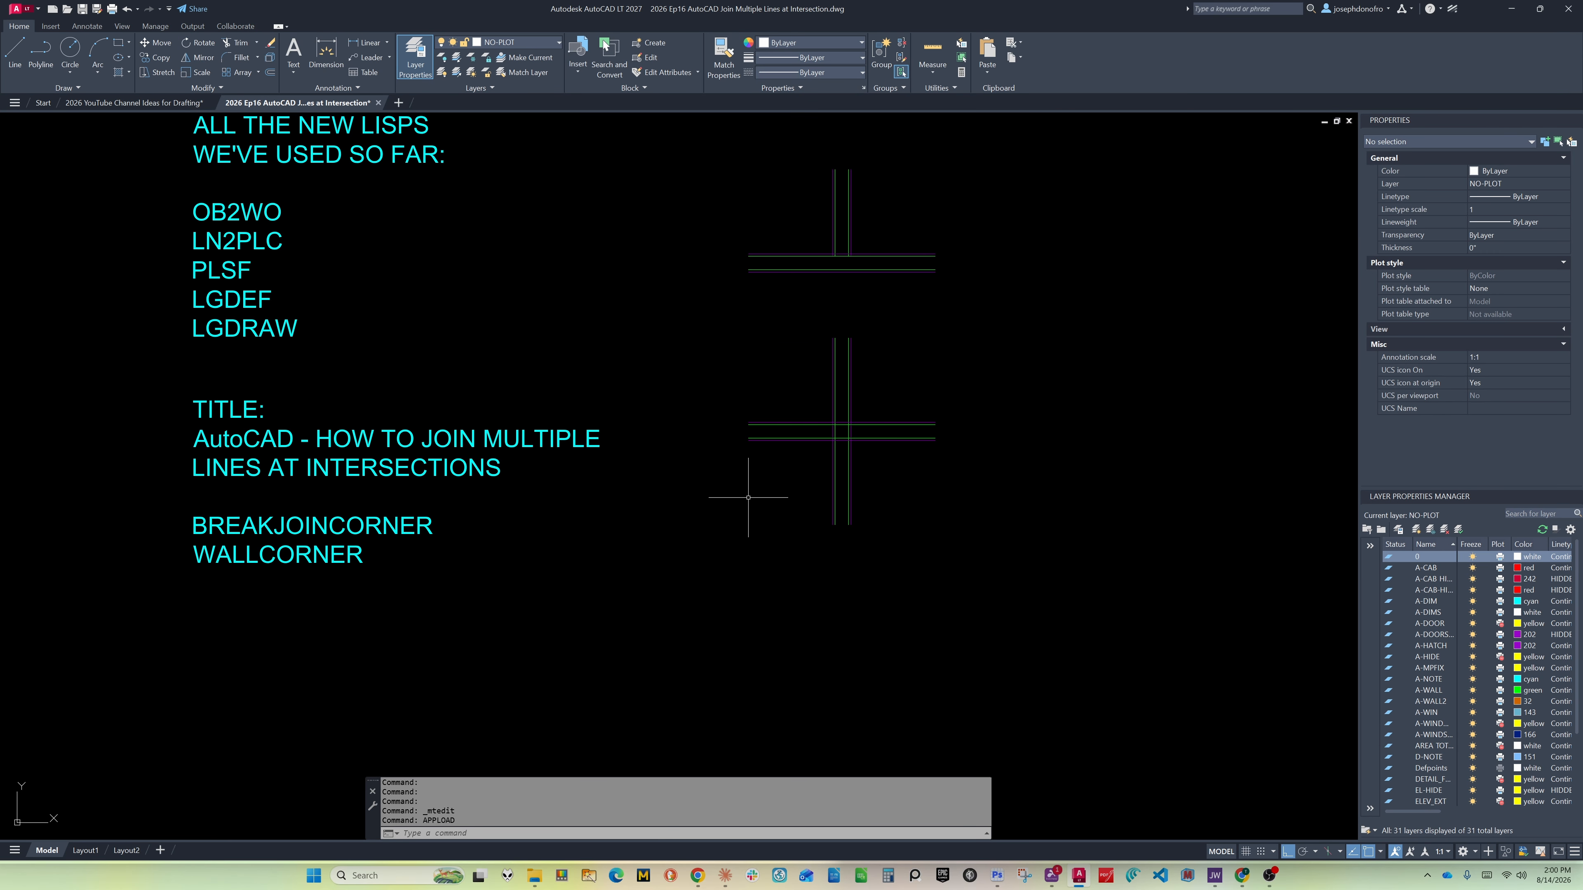
# Run BREAKJOINCORNER with a 5" break gap on all the lines crossing at the four-way intersection
pyautogui.write('BREAK')
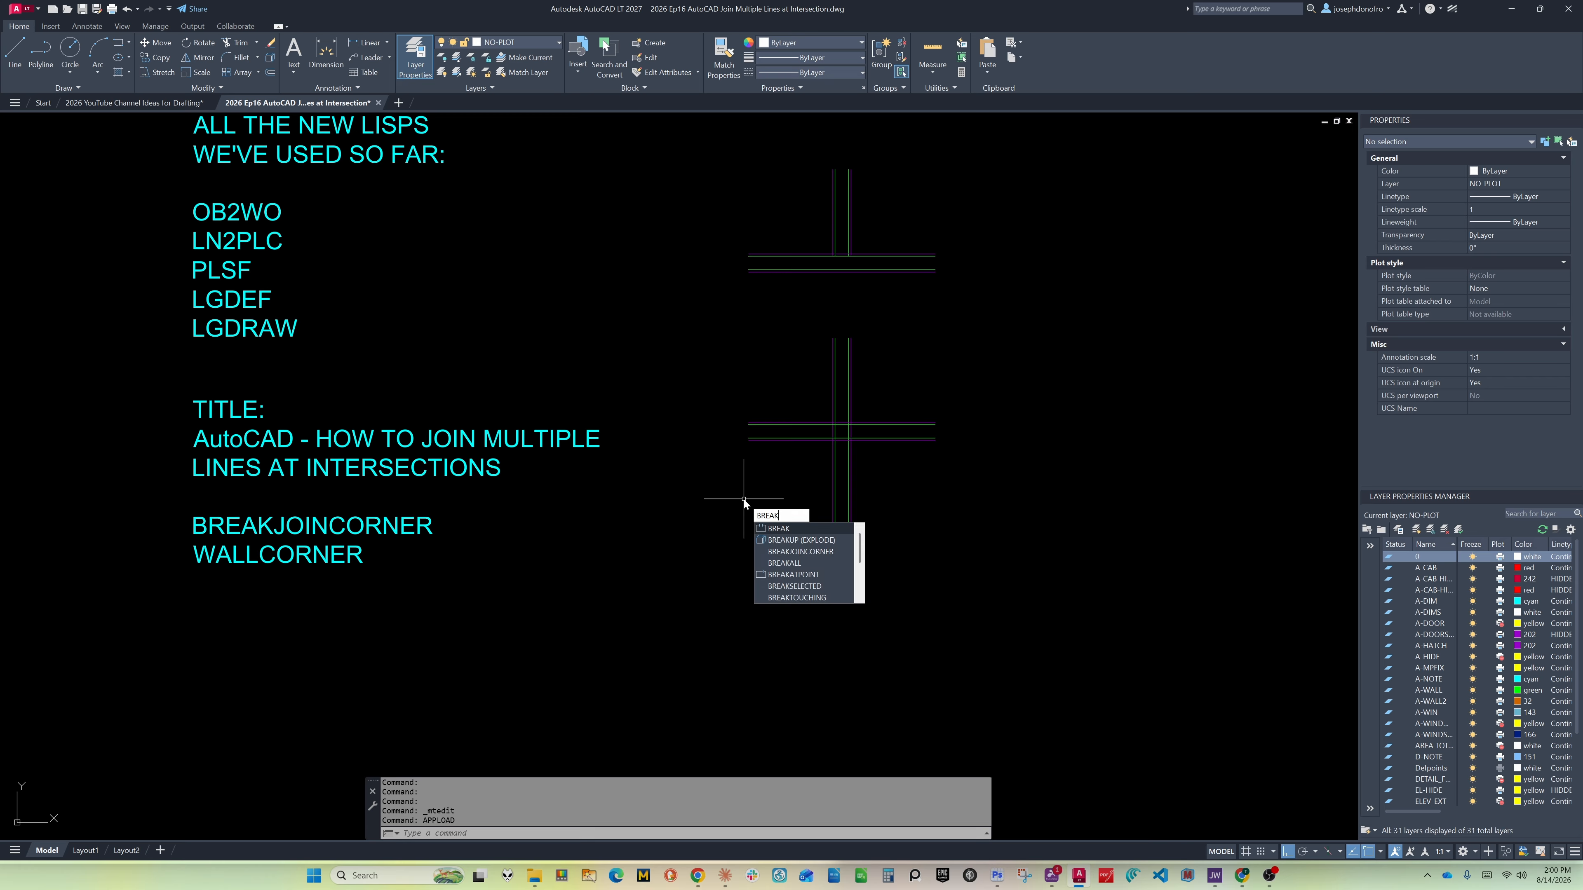
pyautogui.click(783, 553)
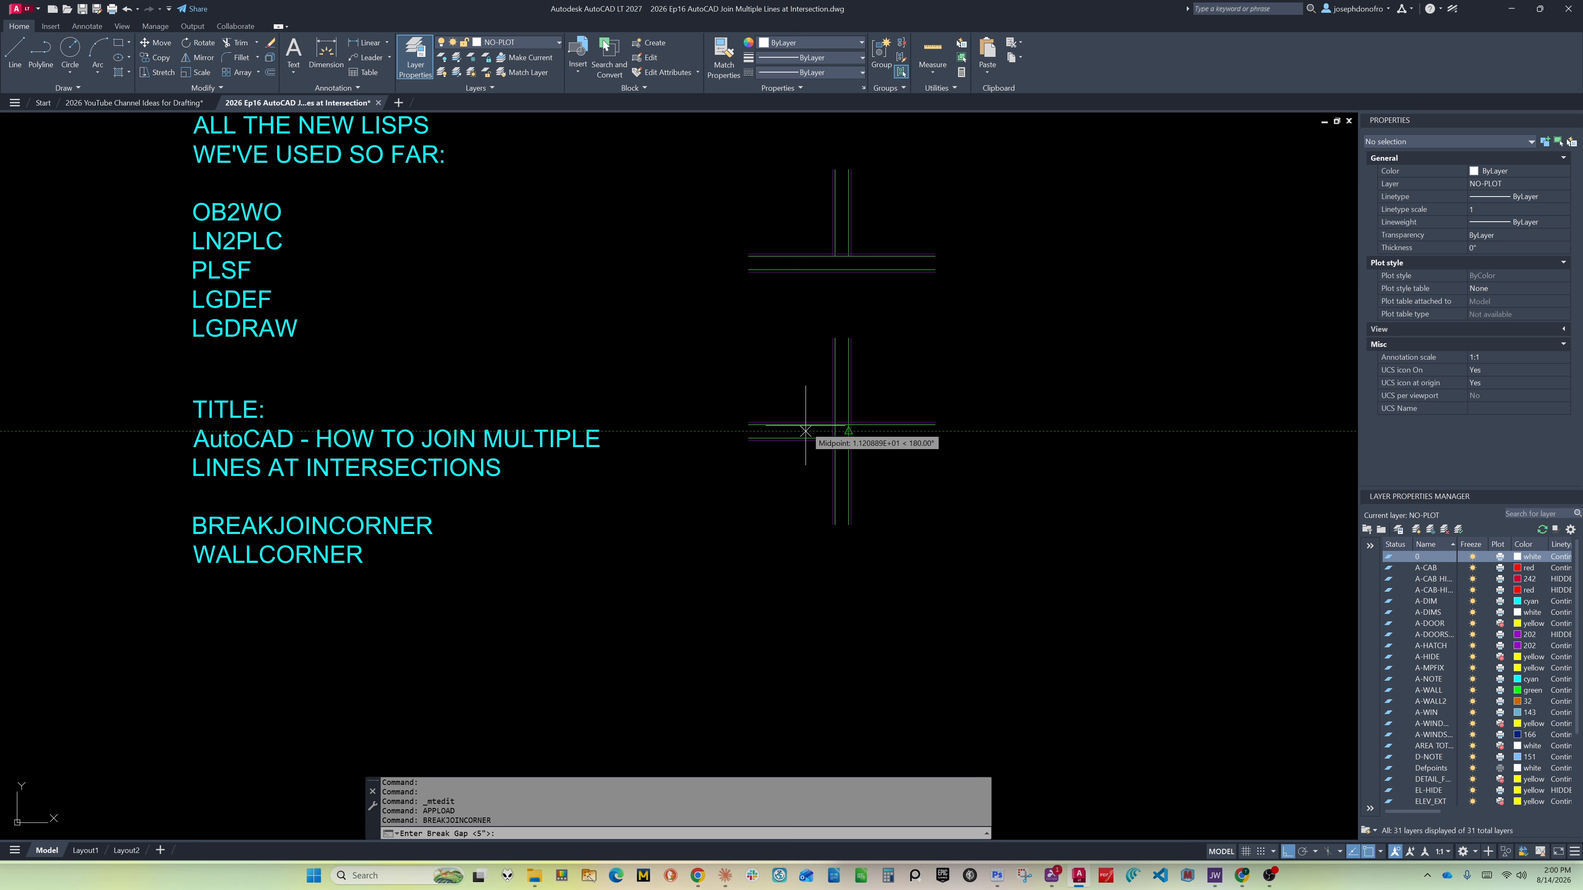
pyautogui.press('Return')
pyautogui.click(878, 463)
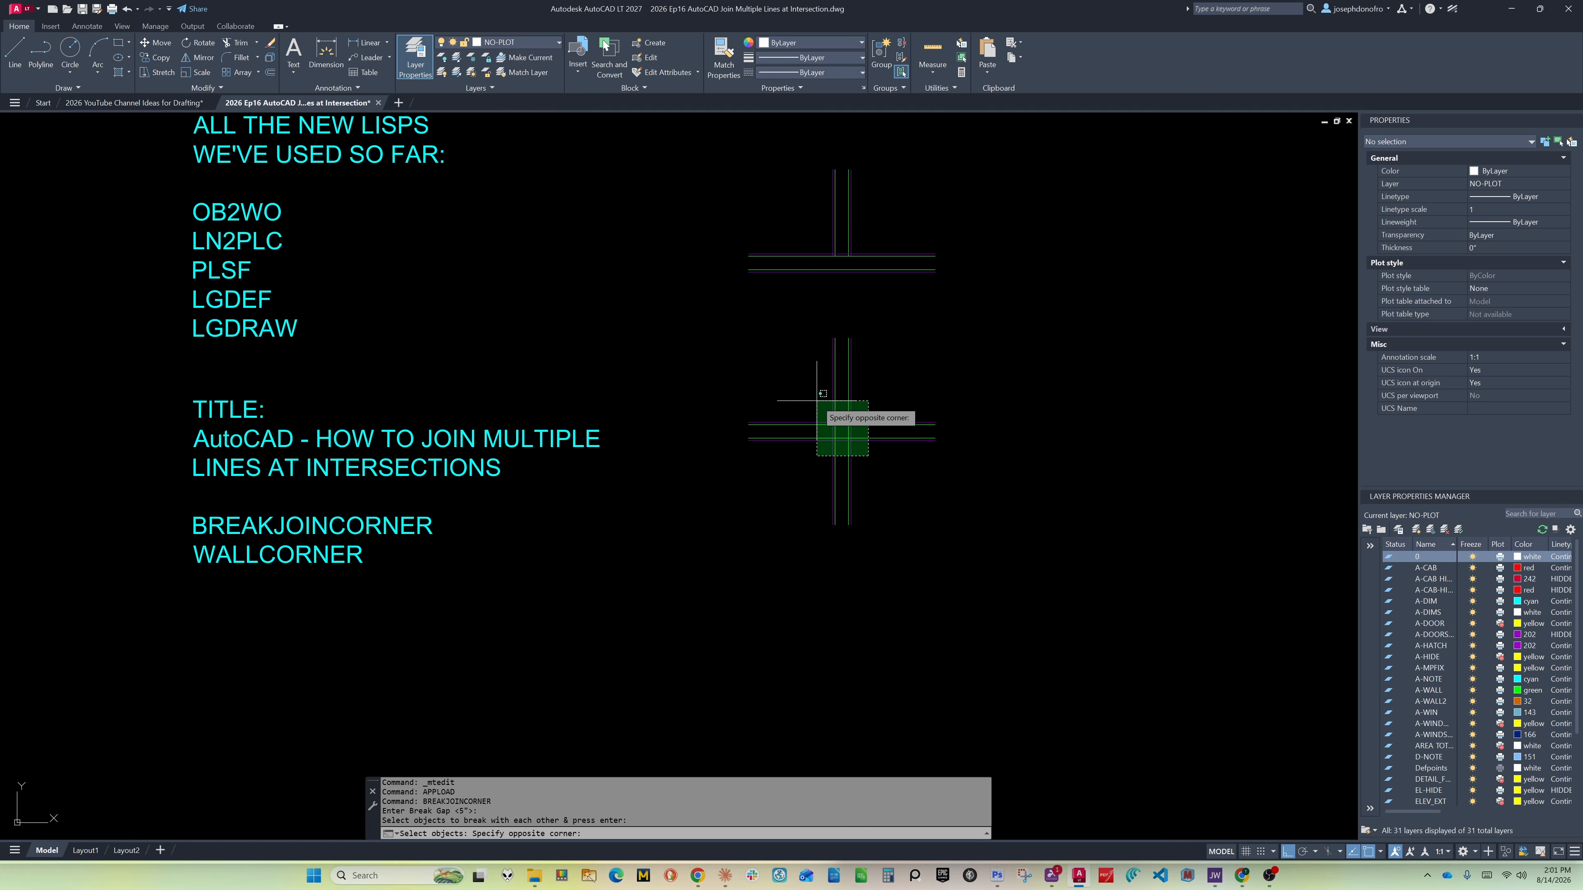
pyautogui.click(816, 402)
pyautogui.press('Return')
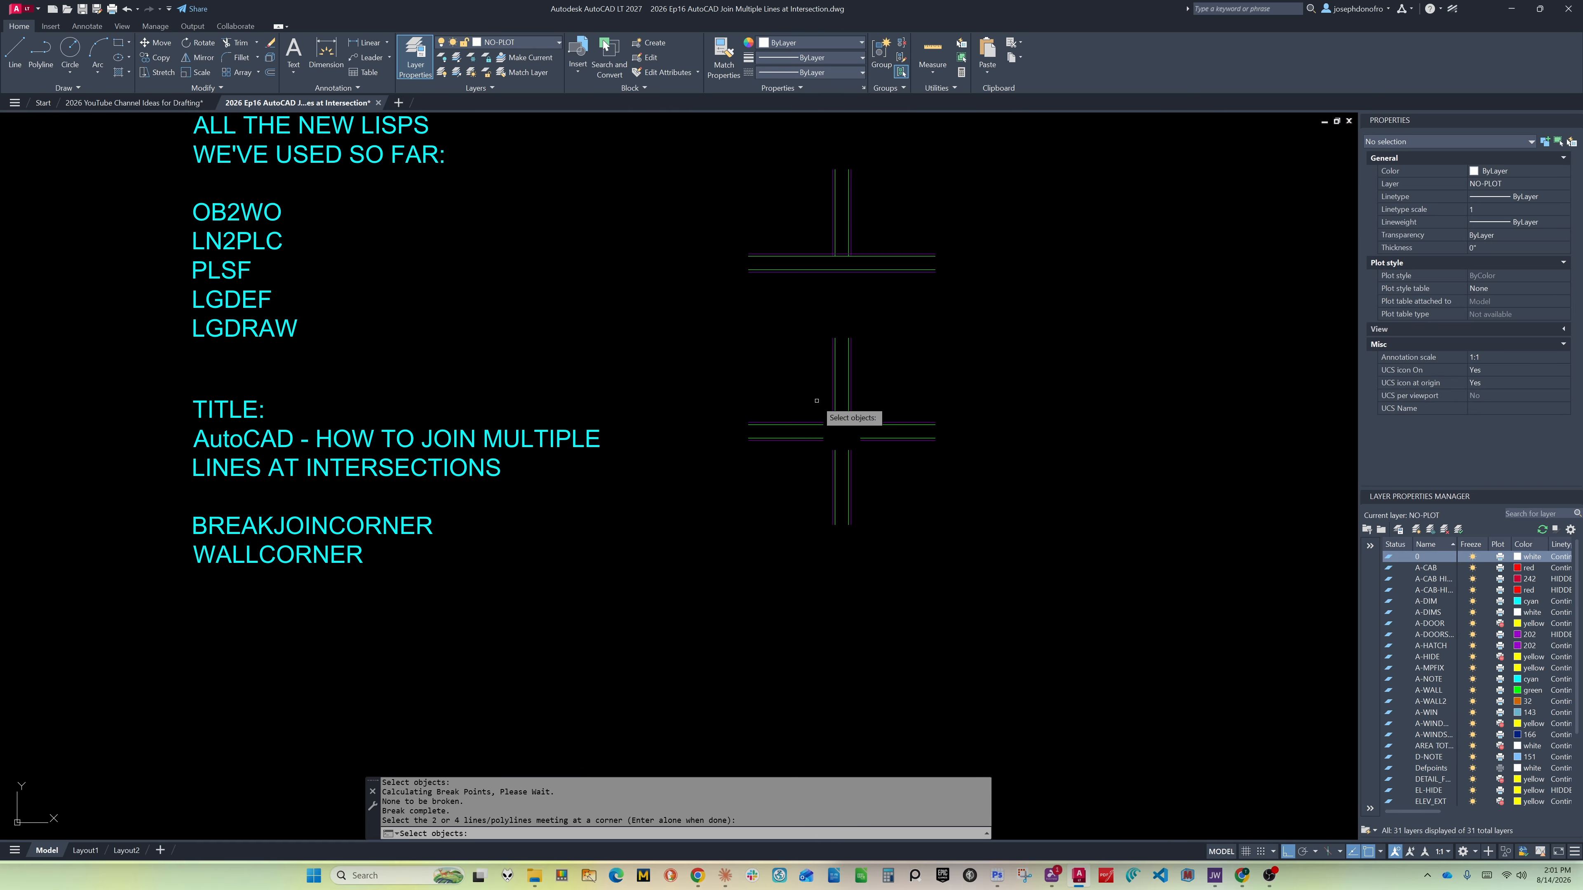
# Join the line pairs at the lower-left and upper-left corners of the broken four-way intersection
pyautogui.click(841, 460)
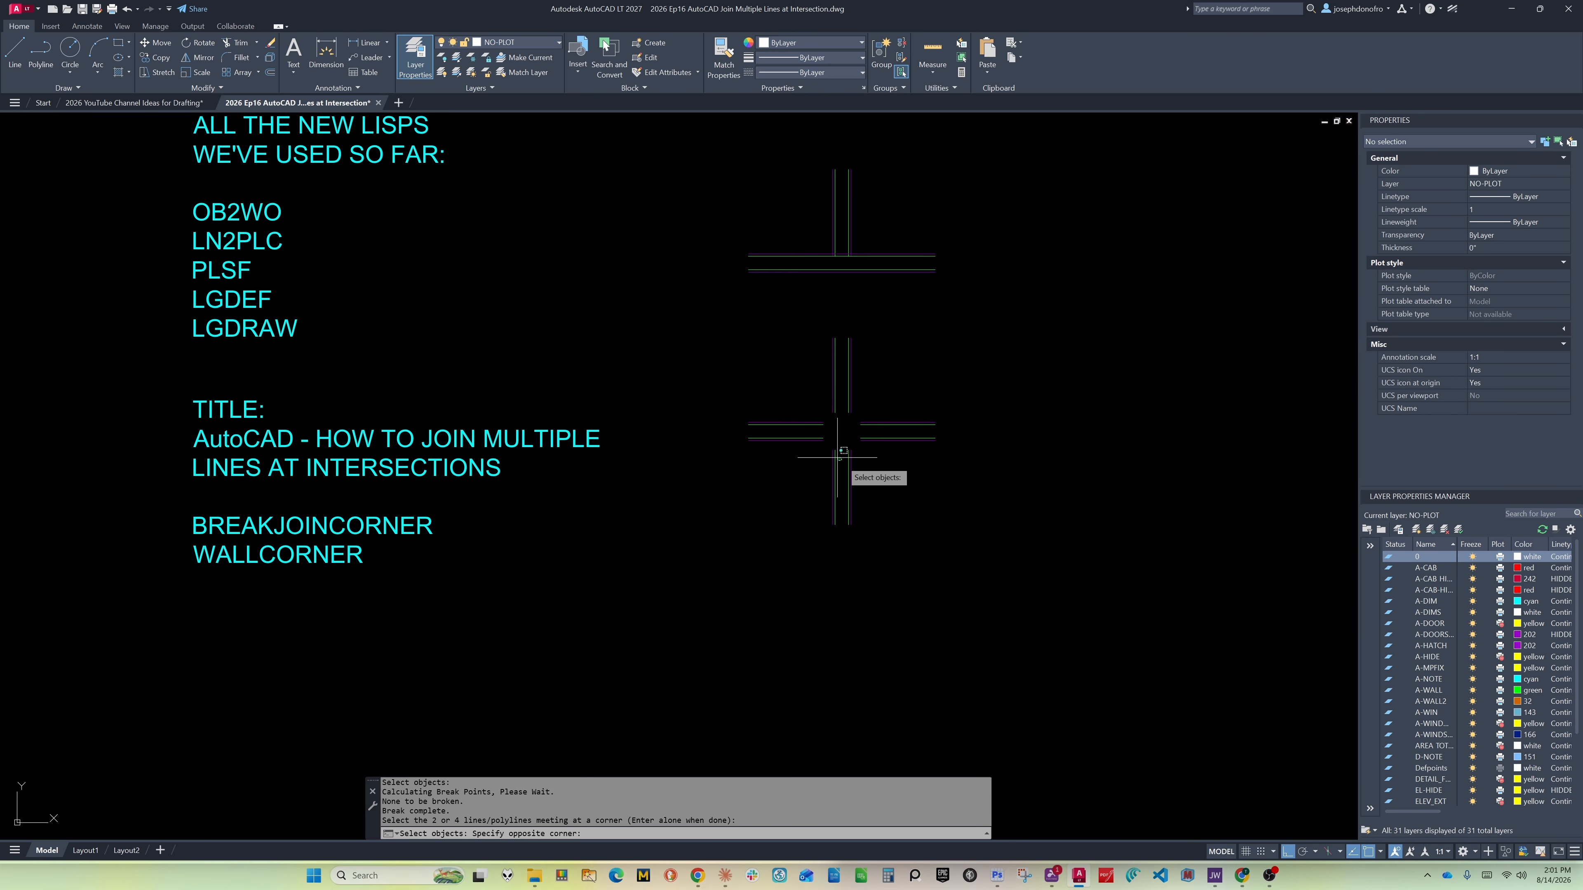
pyautogui.scroll(6, 820, 436)
pyautogui.click(821, 434)
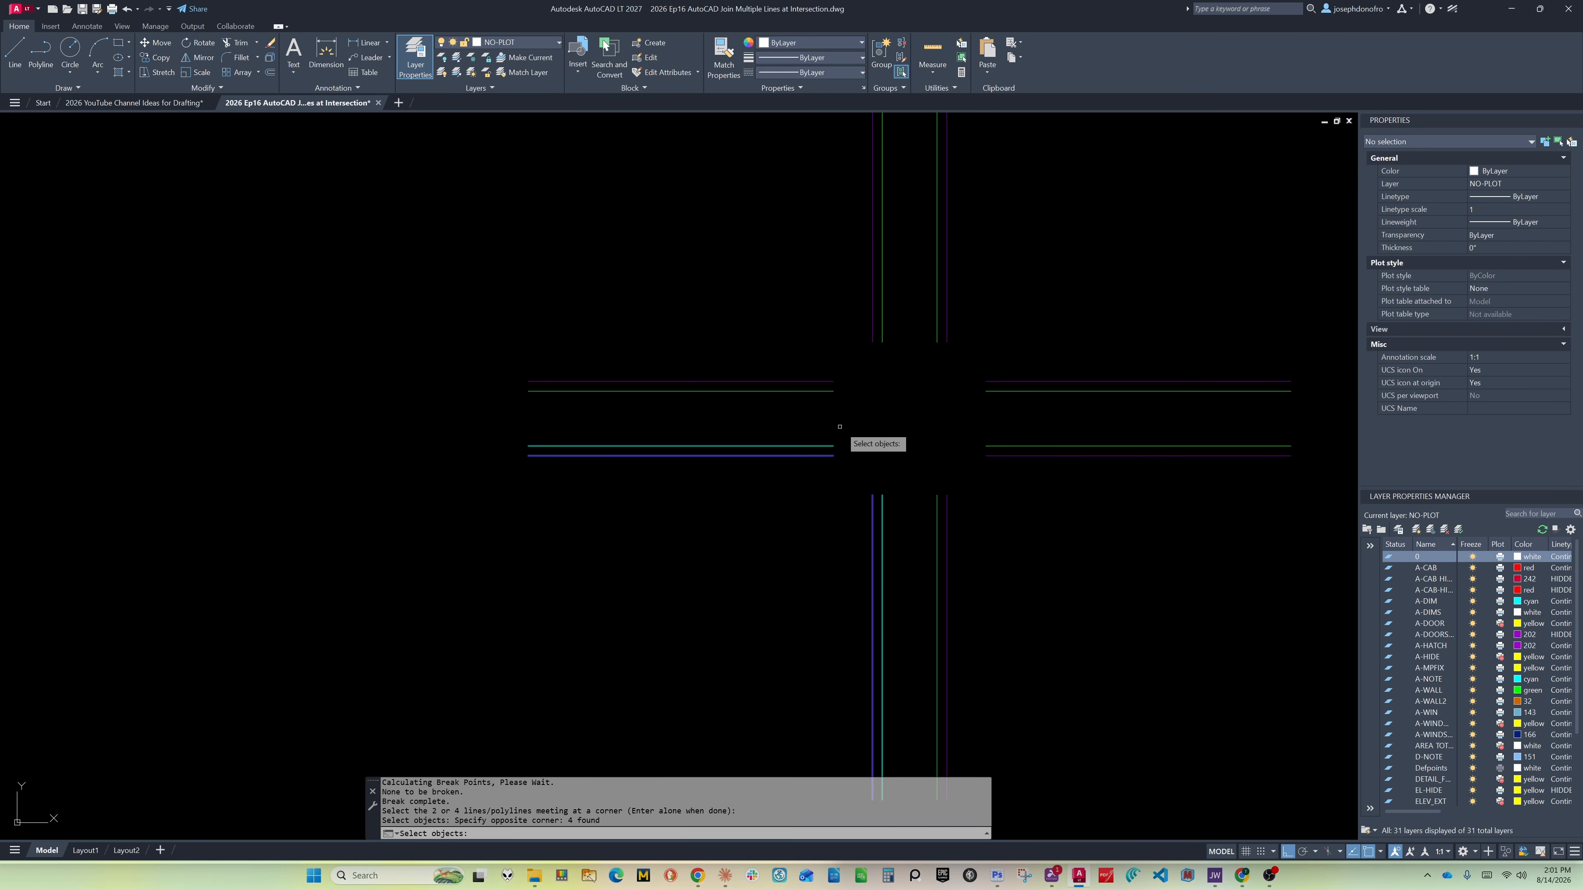
pyautogui.press('Return')
pyautogui.click(916, 446)
pyautogui.click(812, 314)
pyautogui.press('Return')
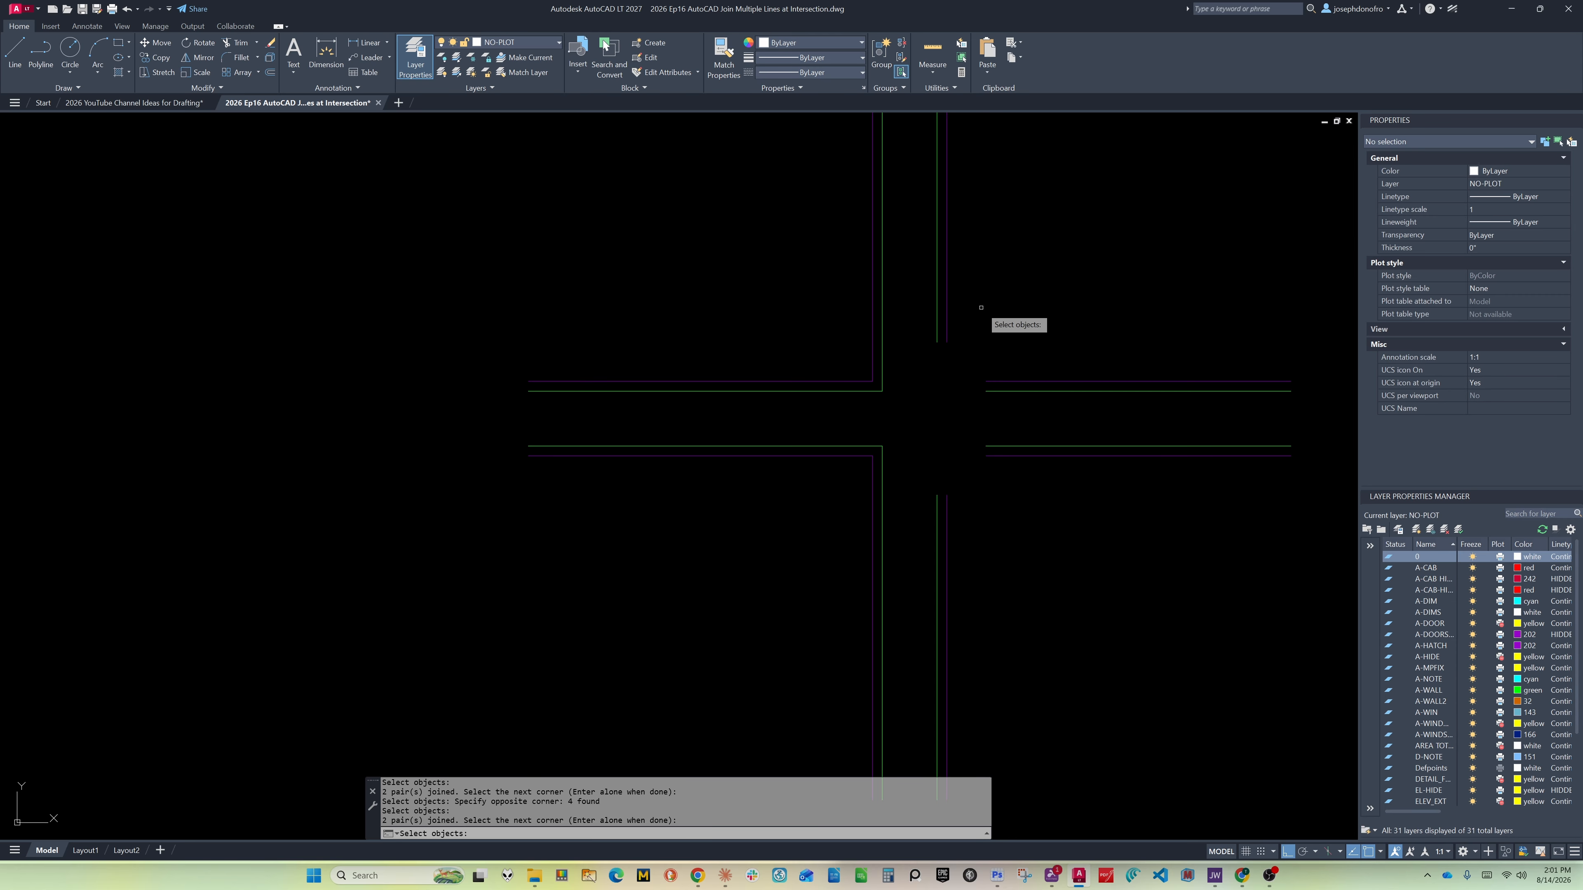
# Join the line pairs at the upper-right and lower-right corners of the four-way intersection and finish BREAKJOINCORNER
pyautogui.click(1022, 301)
pyautogui.click(935, 393)
pyautogui.press('Return')
pyautogui.click(1022, 425)
pyautogui.click(929, 517)
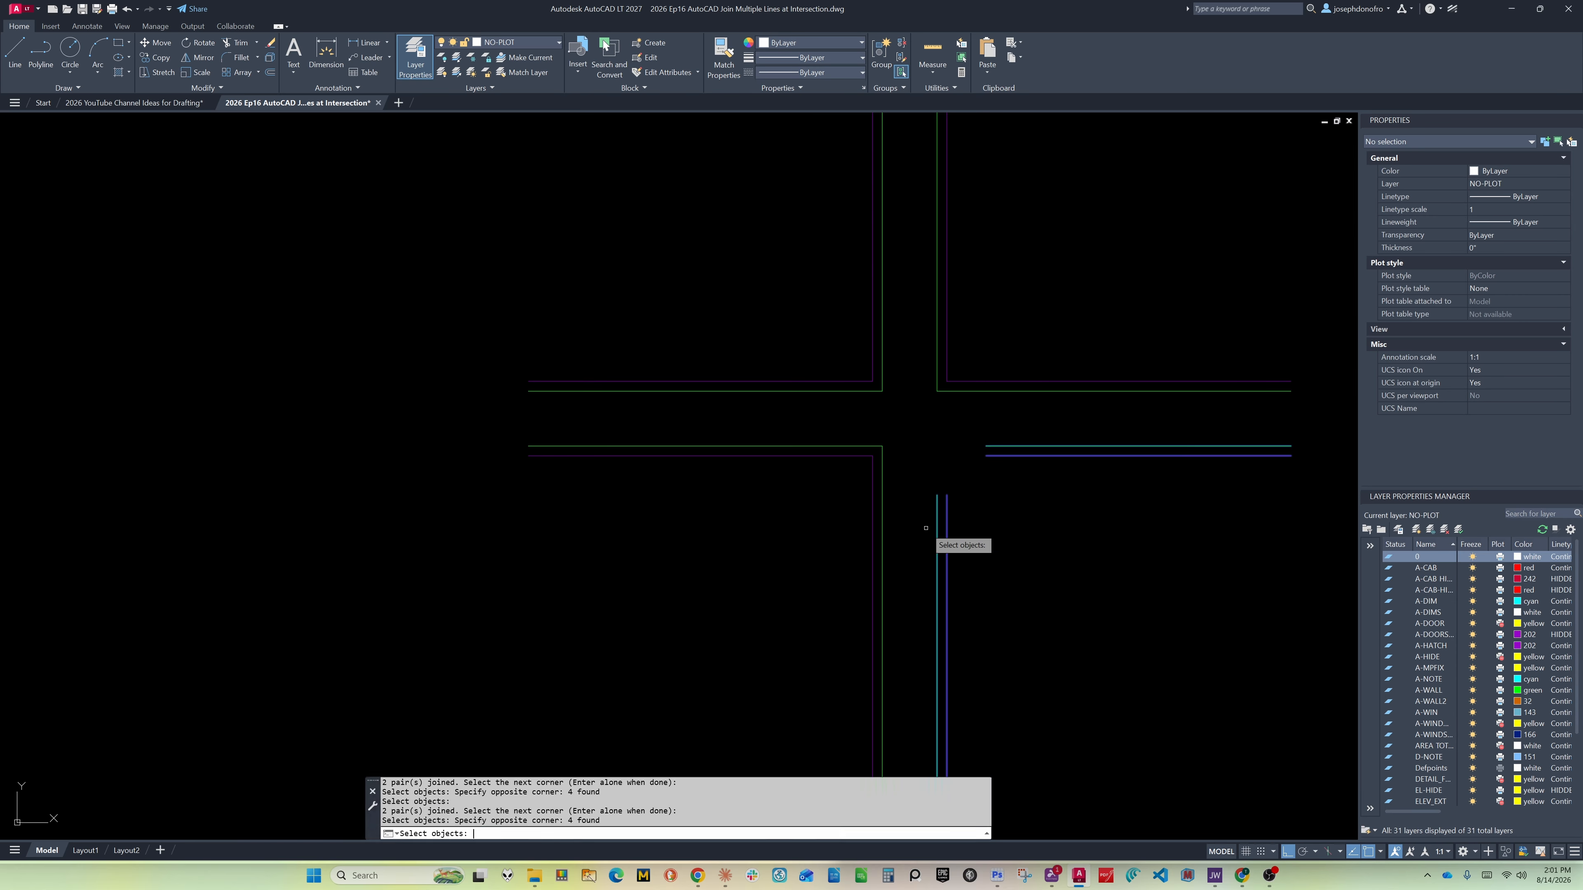
pyautogui.press('Return')
pyautogui.scroll(-2, 988, 490)
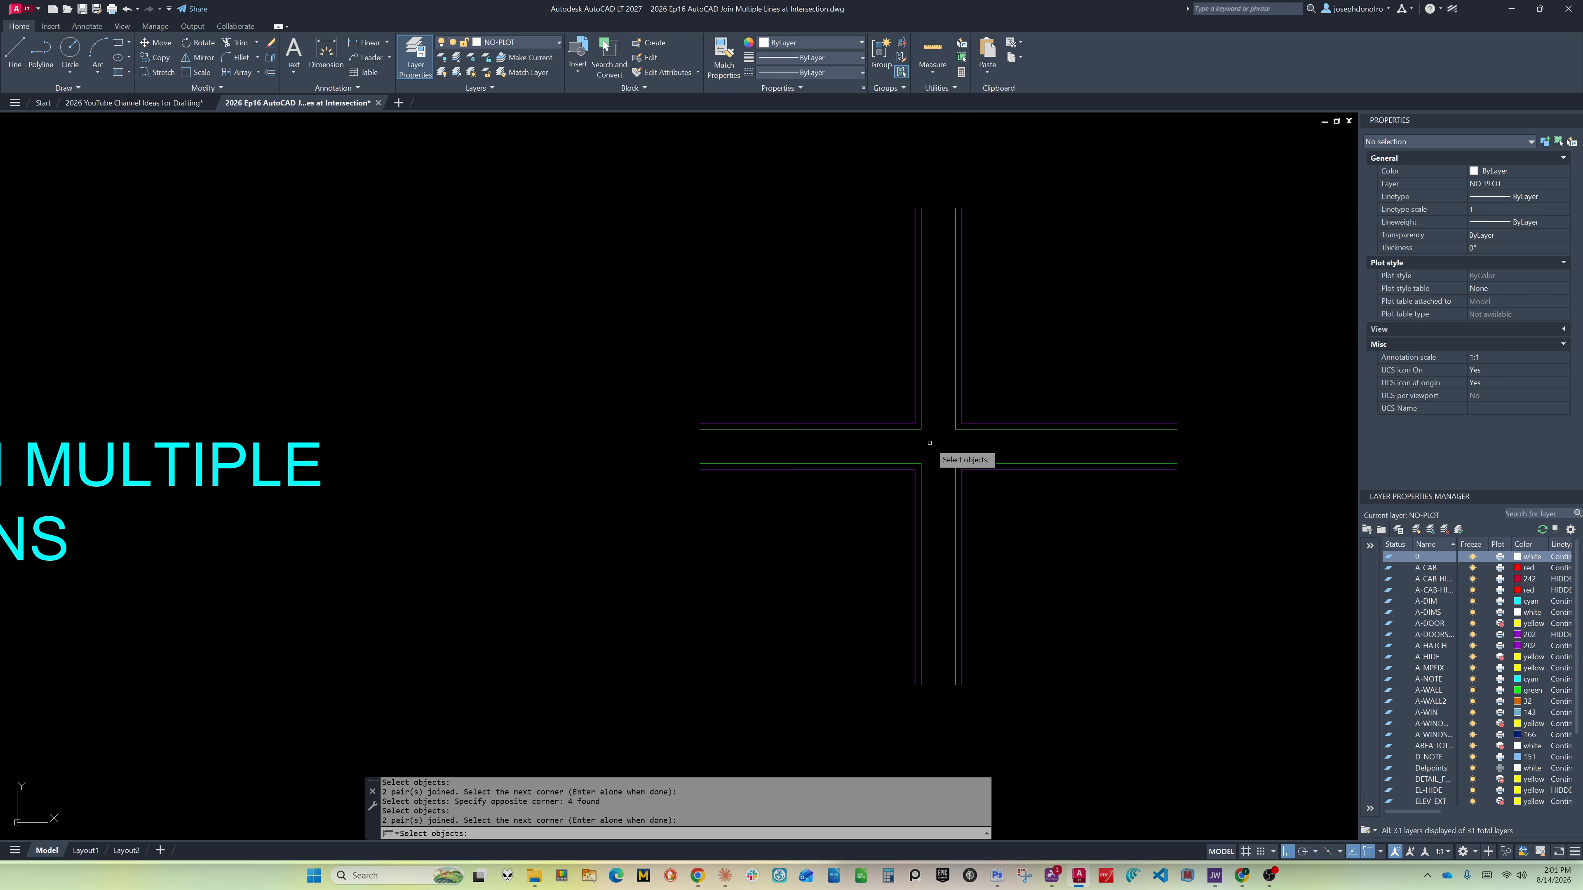
pyautogui.press('Return')
pyautogui.scroll(-1, 924, 455)
pyautogui.moveTo(931, 325); pyautogui.dragTo(871, 364, button='middle')
pyautogui.moveTo(872, 529); pyautogui.dragTo(873, 466, button='middle')
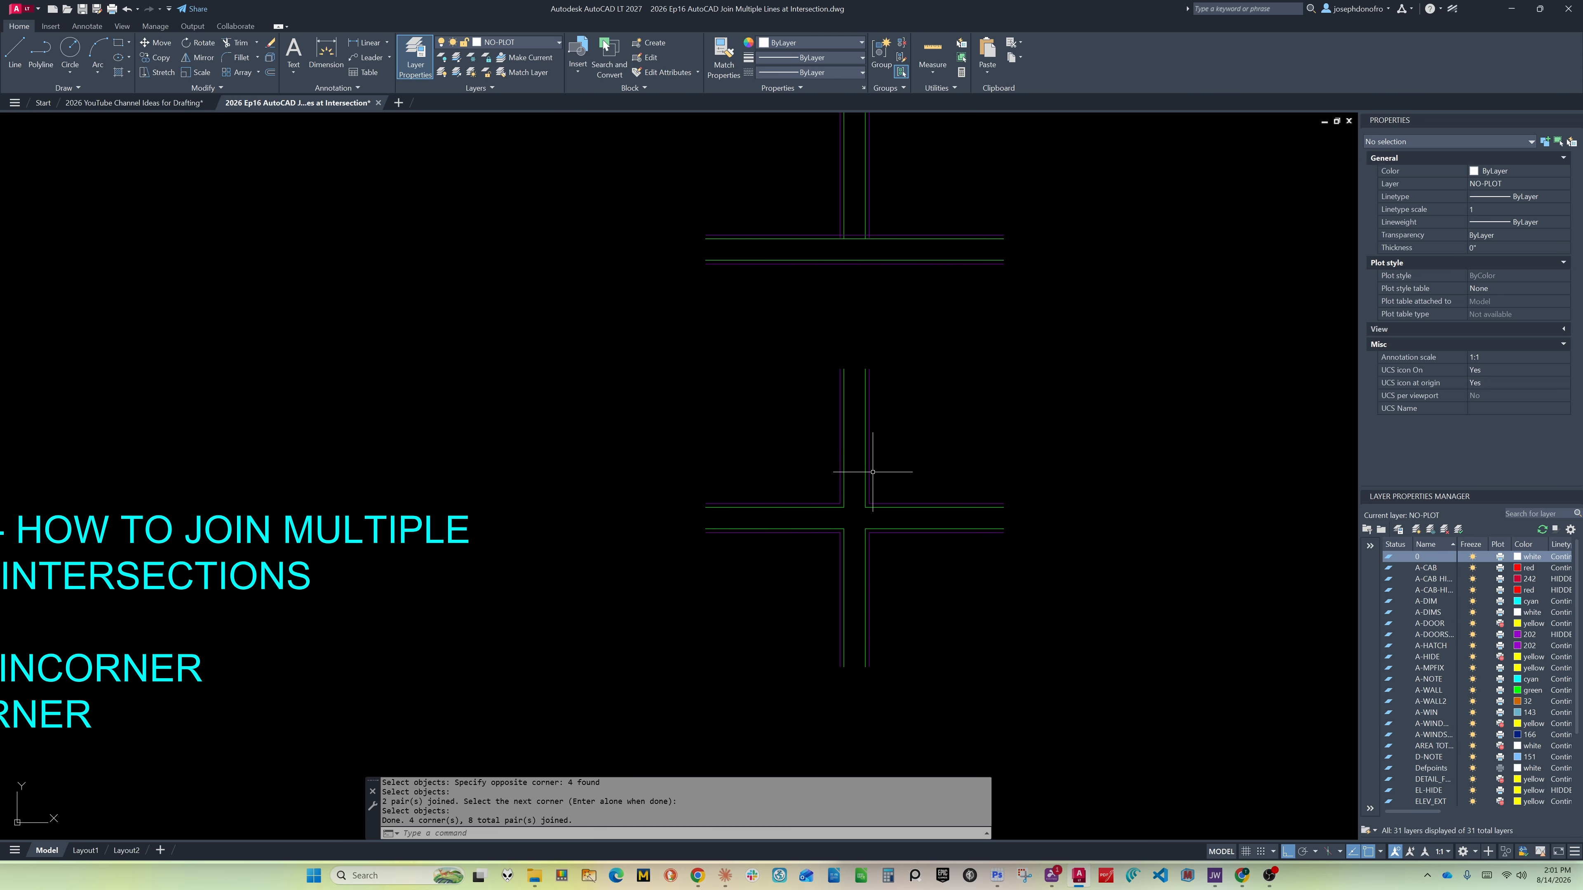
# Undo the BREAKJOINCORNER break and corner joins so the lines cross again at the four-way intersection
pyautogui.write('u')
pyautogui.press('Return')
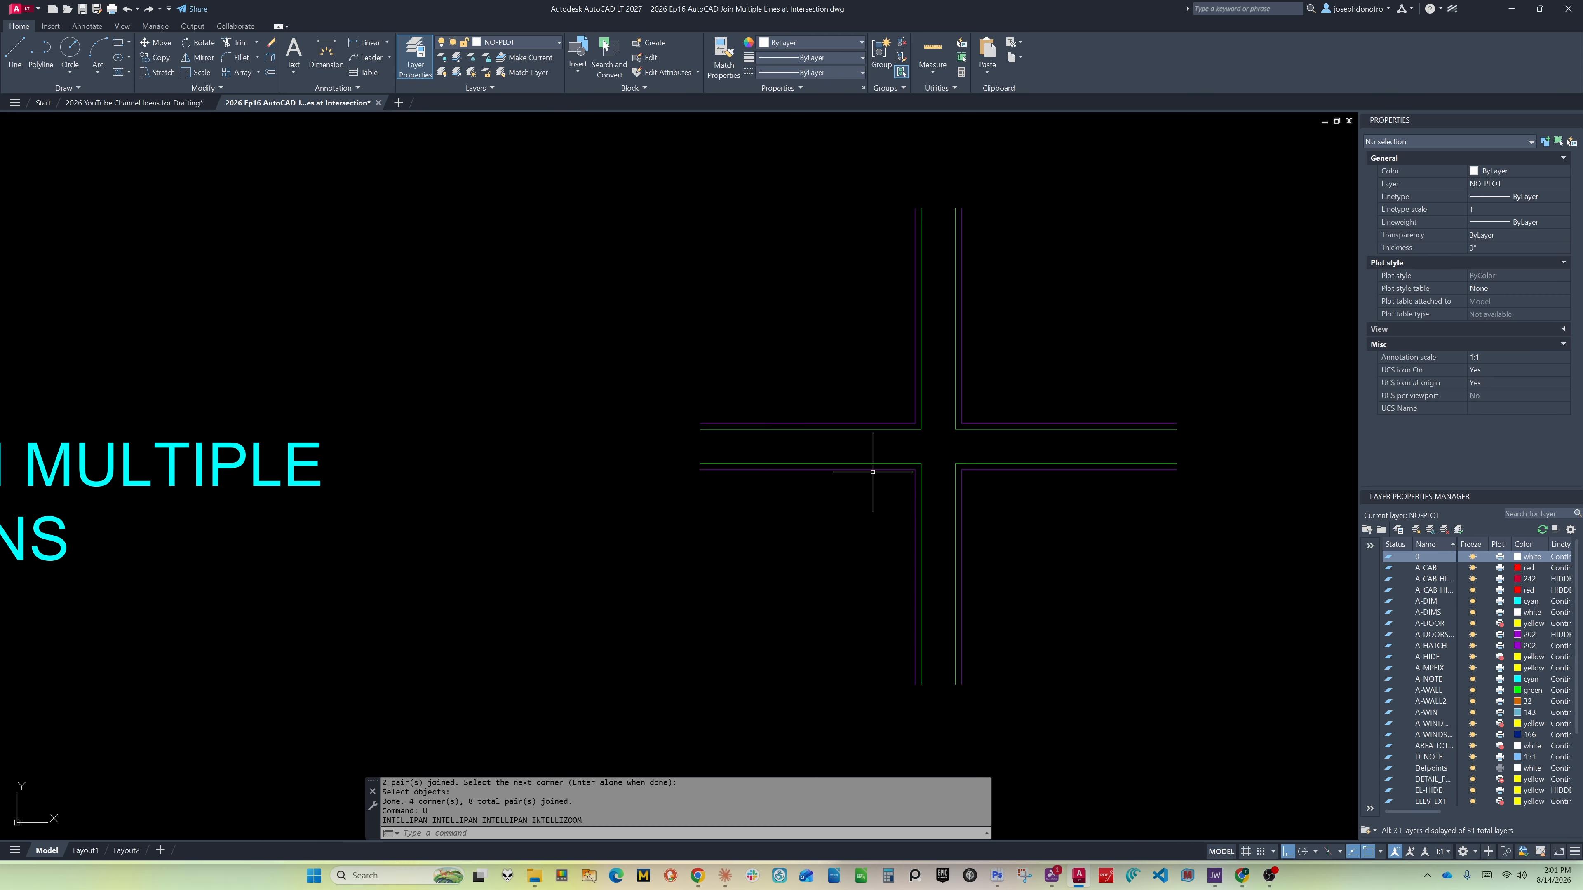
pyautogui.scroll(-3, 885, 461)
pyautogui.scroll(4, 867, 441)
pyautogui.moveTo(845, 438); pyautogui.dragTo(851, 497, button='middle')
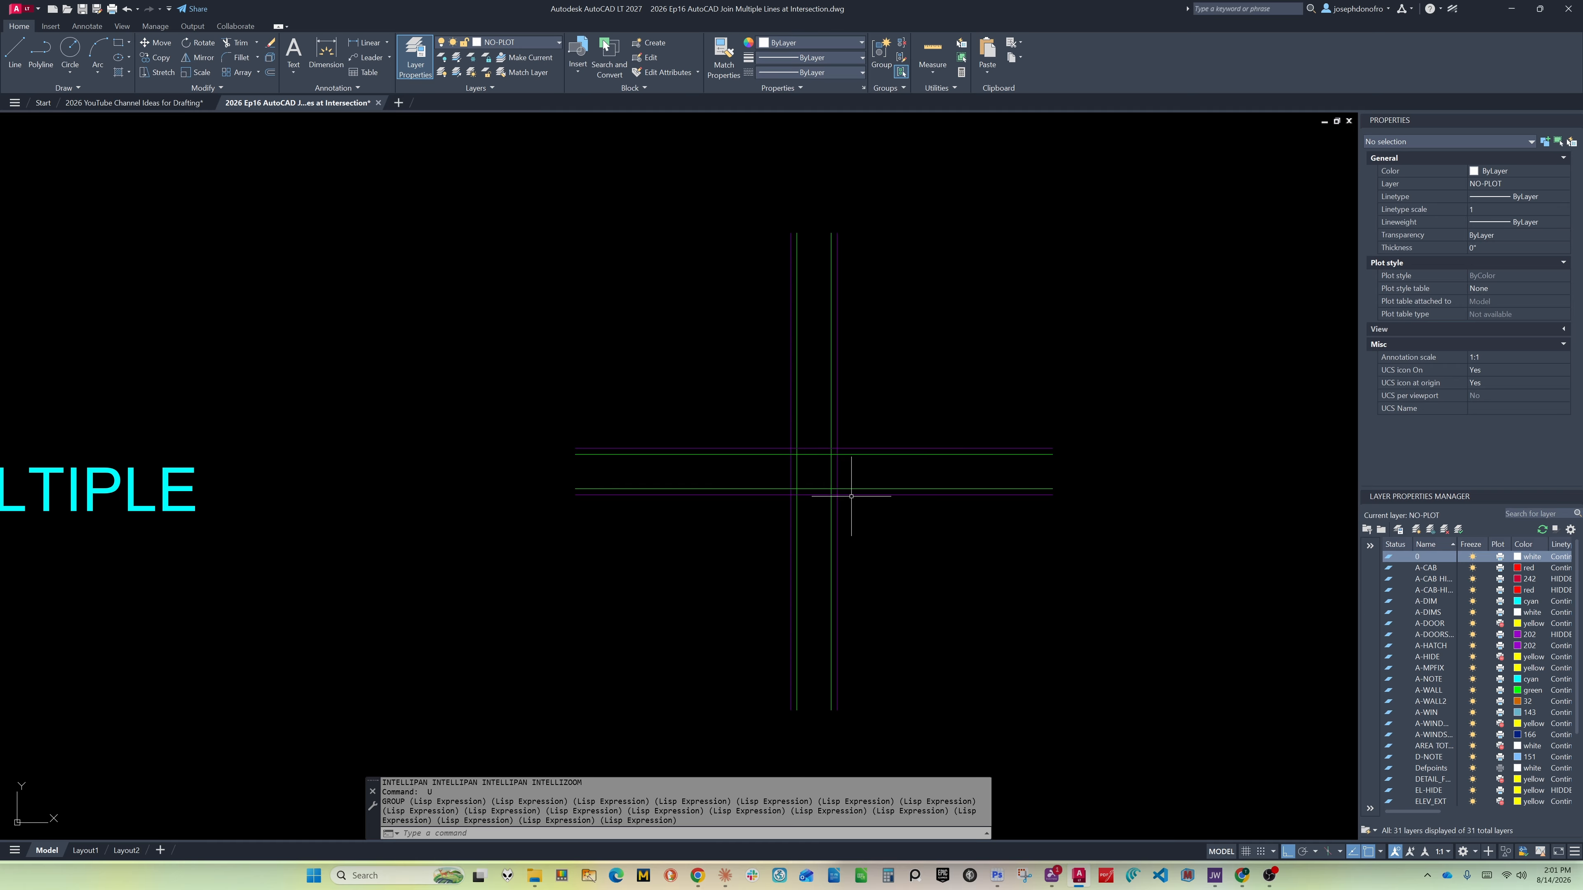
# Break the crossing lines at the four-way intersection using BREAKJOINCORNER with a 5" gap, and exit without joining any corners
pyautogui.write('BREAK')
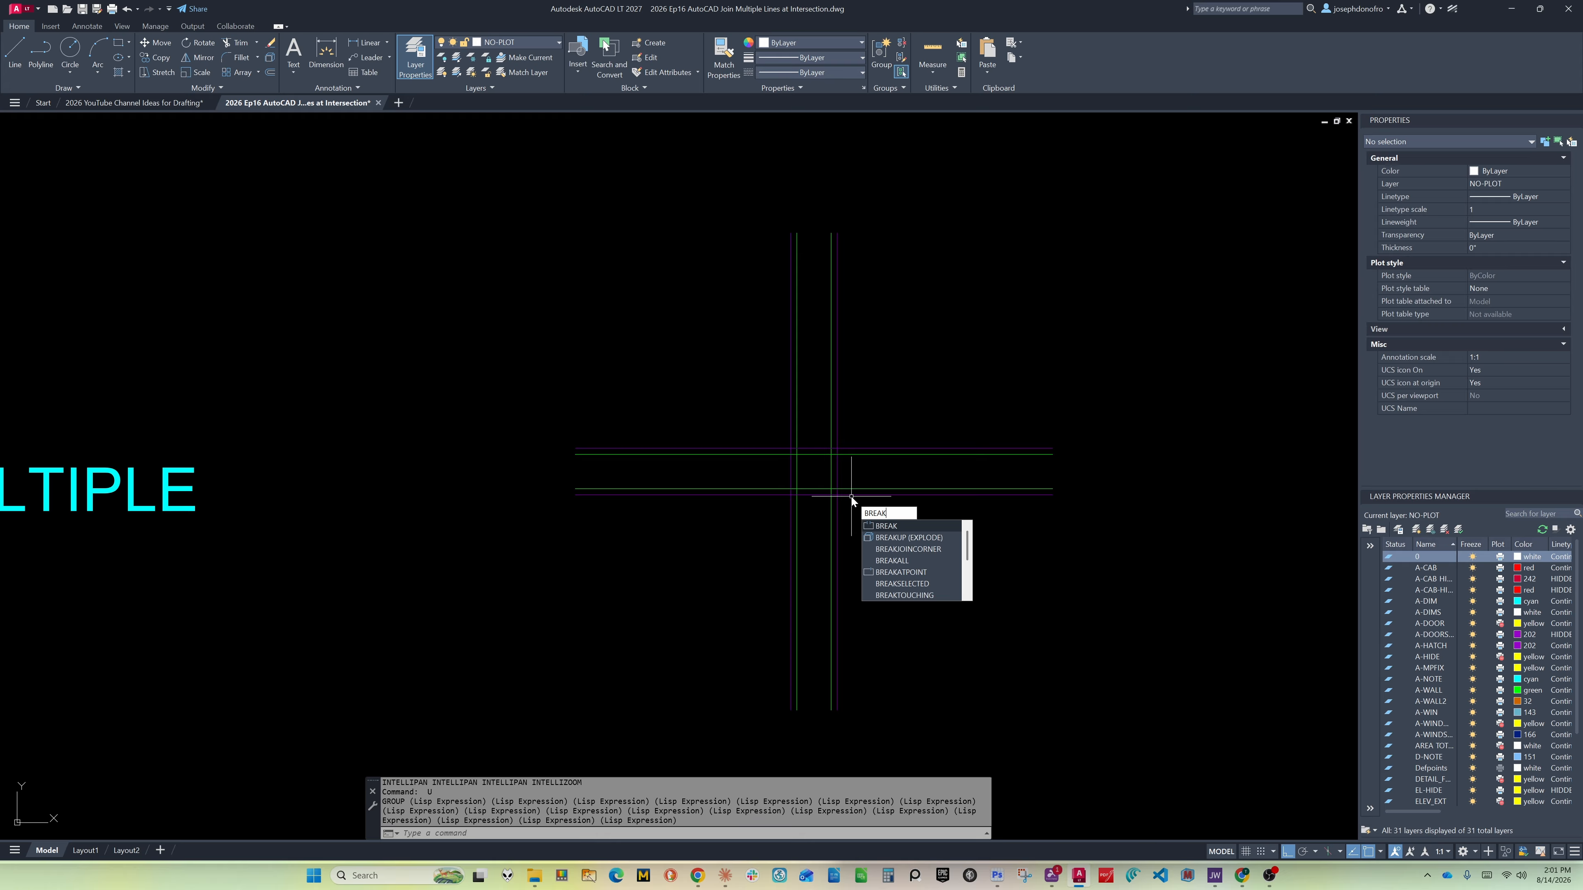
pyautogui.click(883, 549)
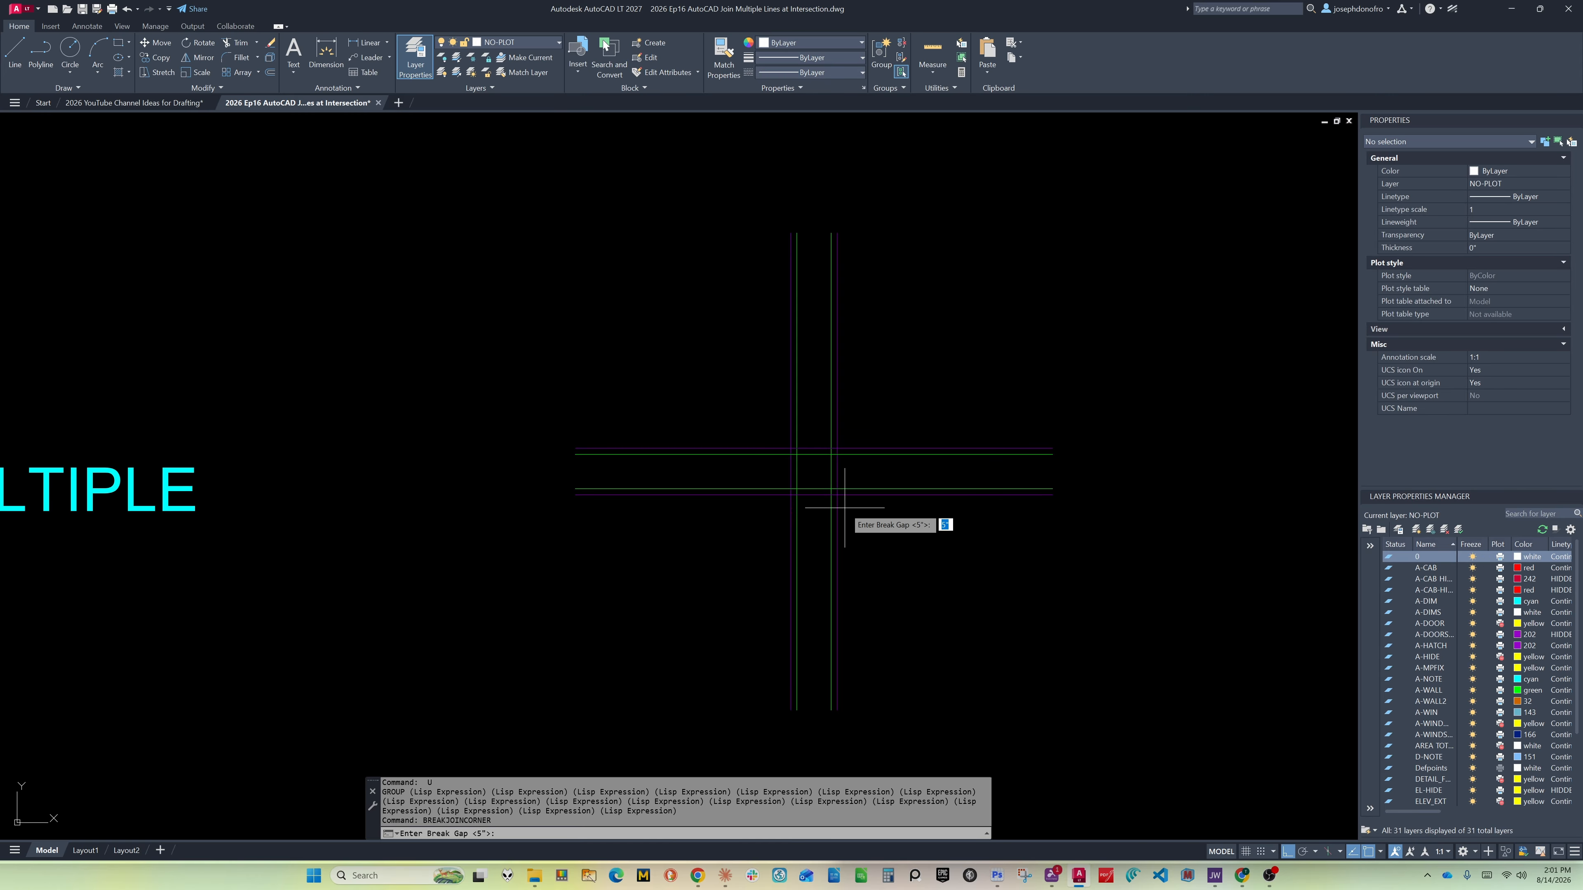
pyautogui.press('Return')
pyautogui.click(854, 516)
pyautogui.click(744, 414)
pyautogui.press('Return')
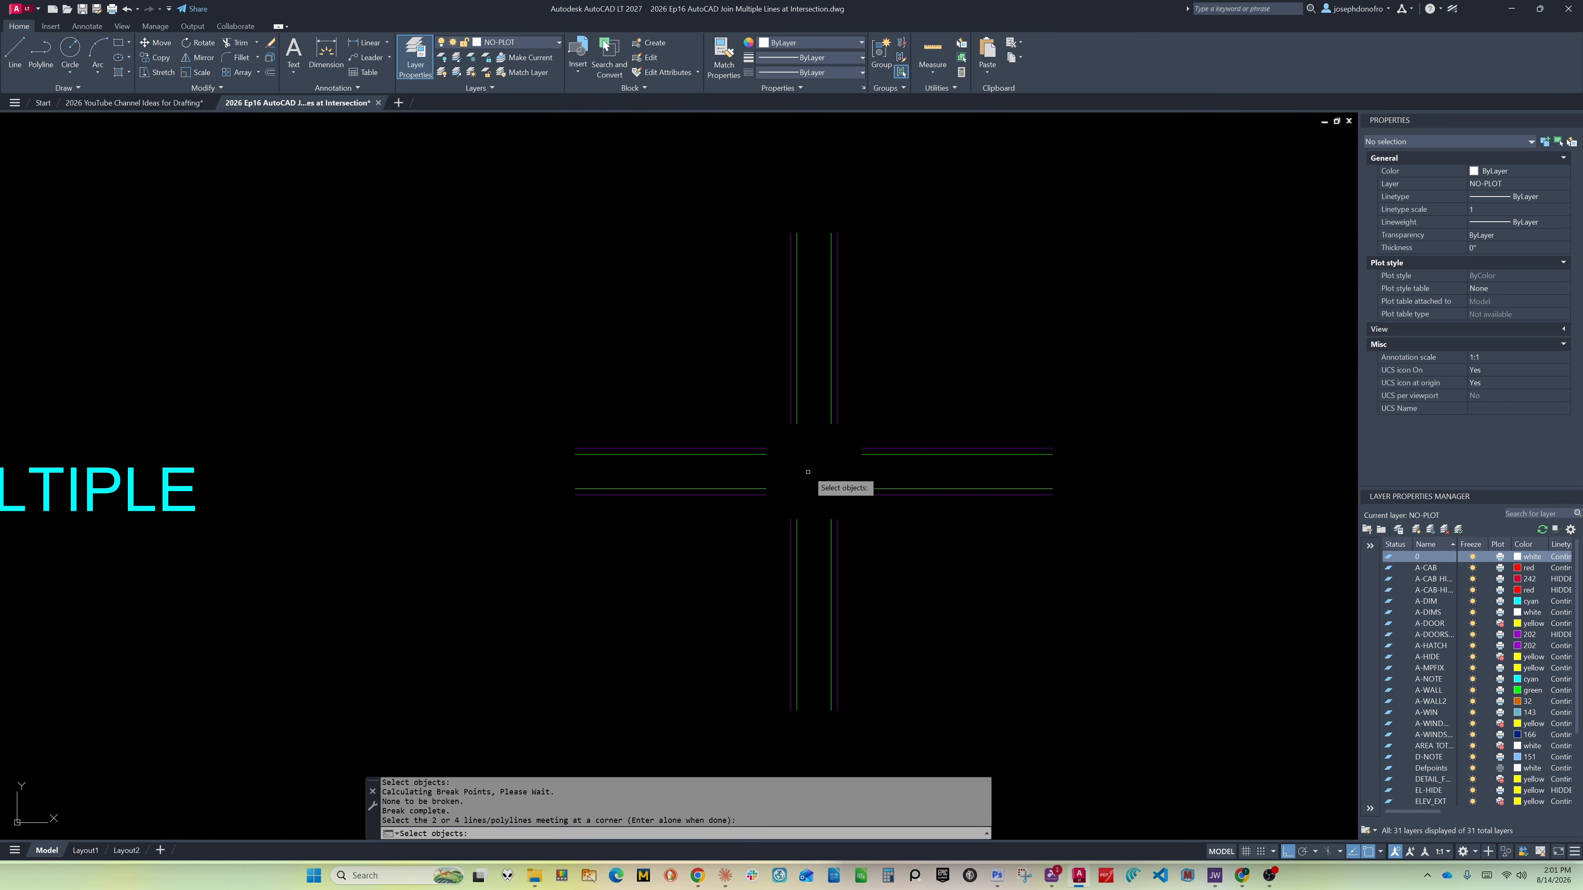
pyautogui.press('Escape')
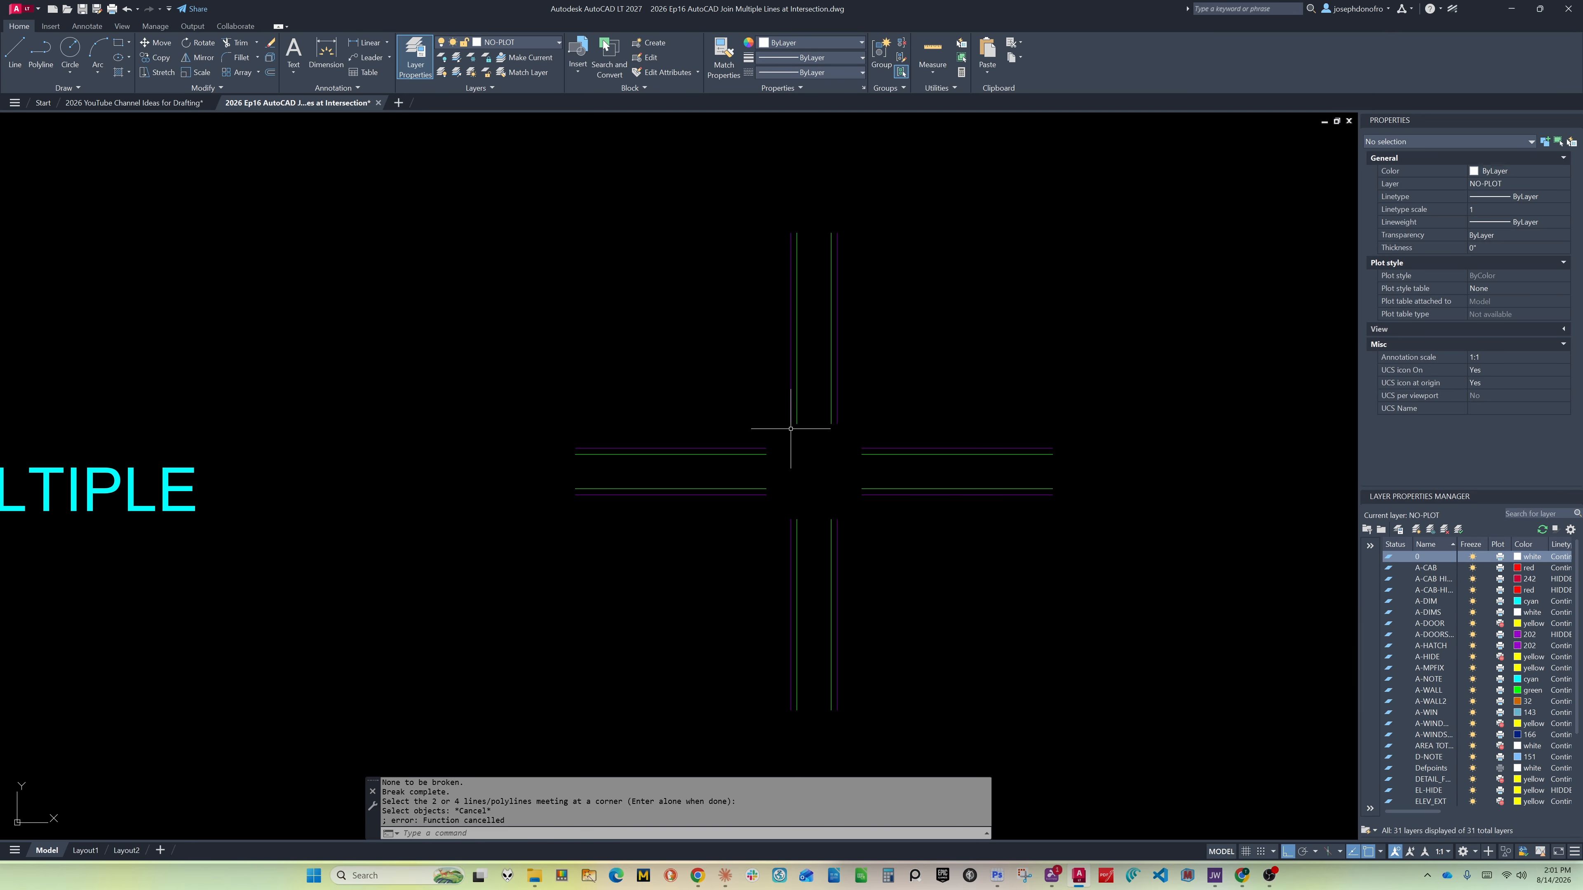
# Use WALLCORNER to join the line pairs at the lower-right and upper-right corners of the broken four-way intersection
pyautogui.scroll(-8, 586, 294)
pyautogui.moveTo(567, 265); pyautogui.dragTo(692, 550, button='middle')
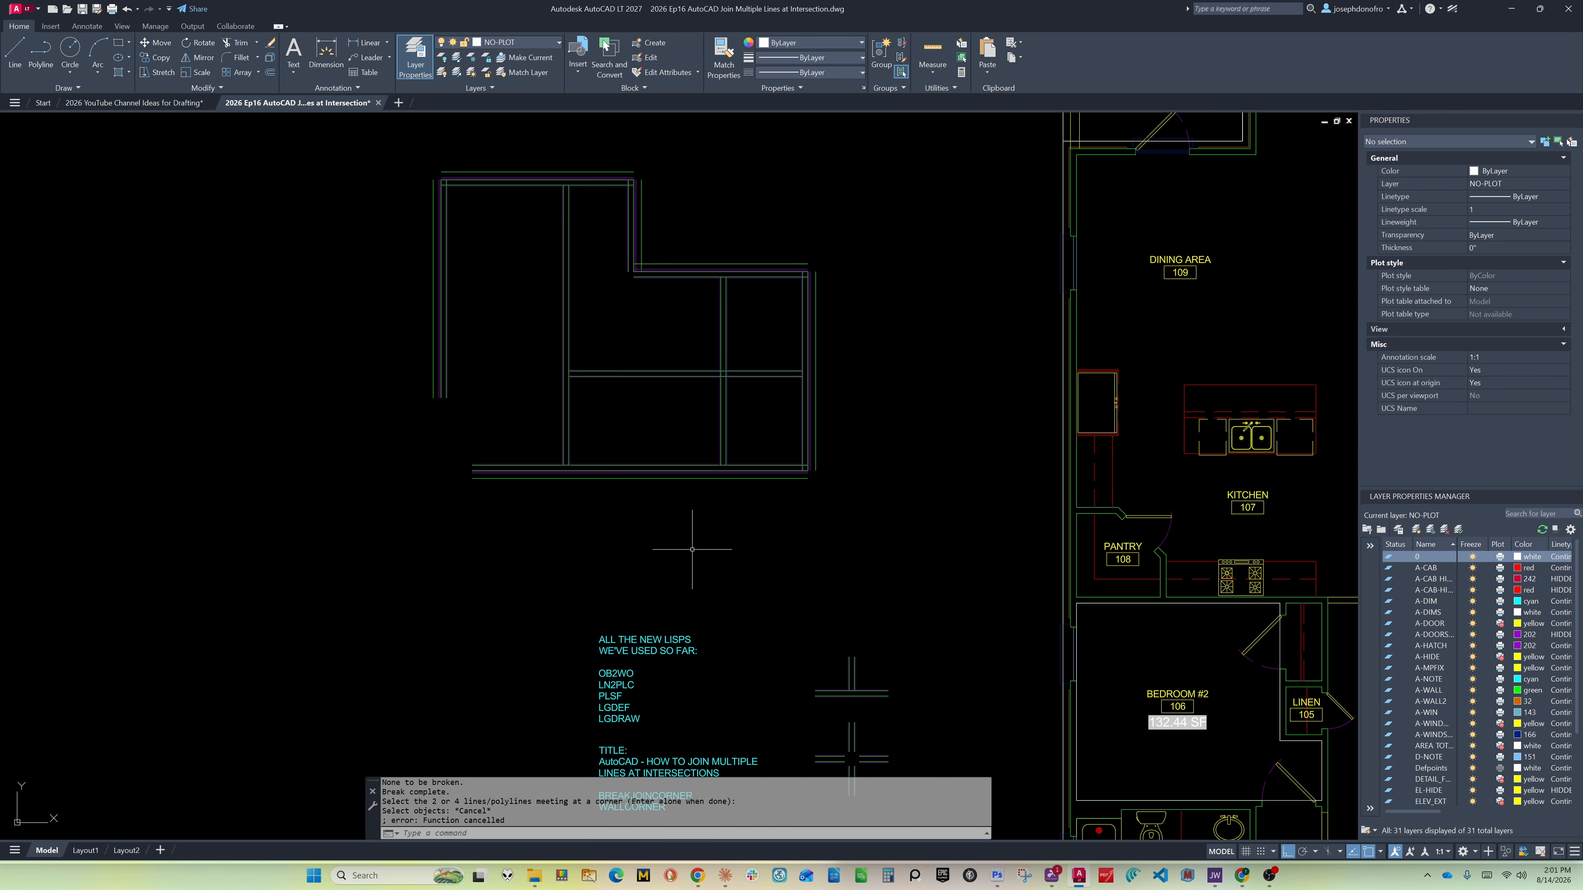
pyautogui.moveTo(765, 641); pyautogui.dragTo(660, 367, button='middle')
pyautogui.scroll(8, 742, 494)
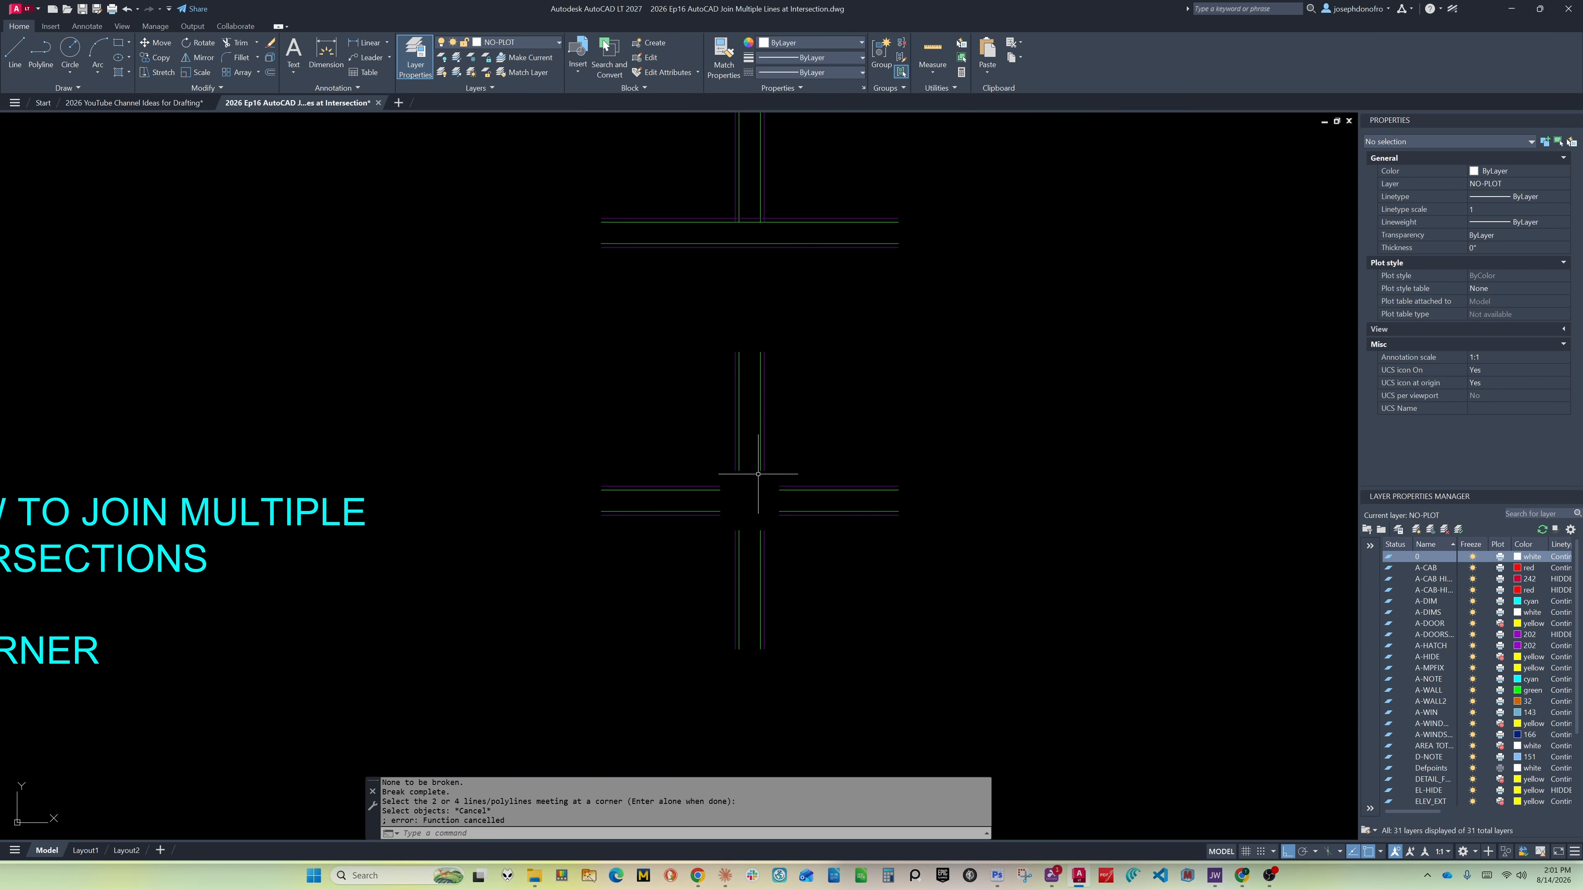
pyautogui.write('WALL')
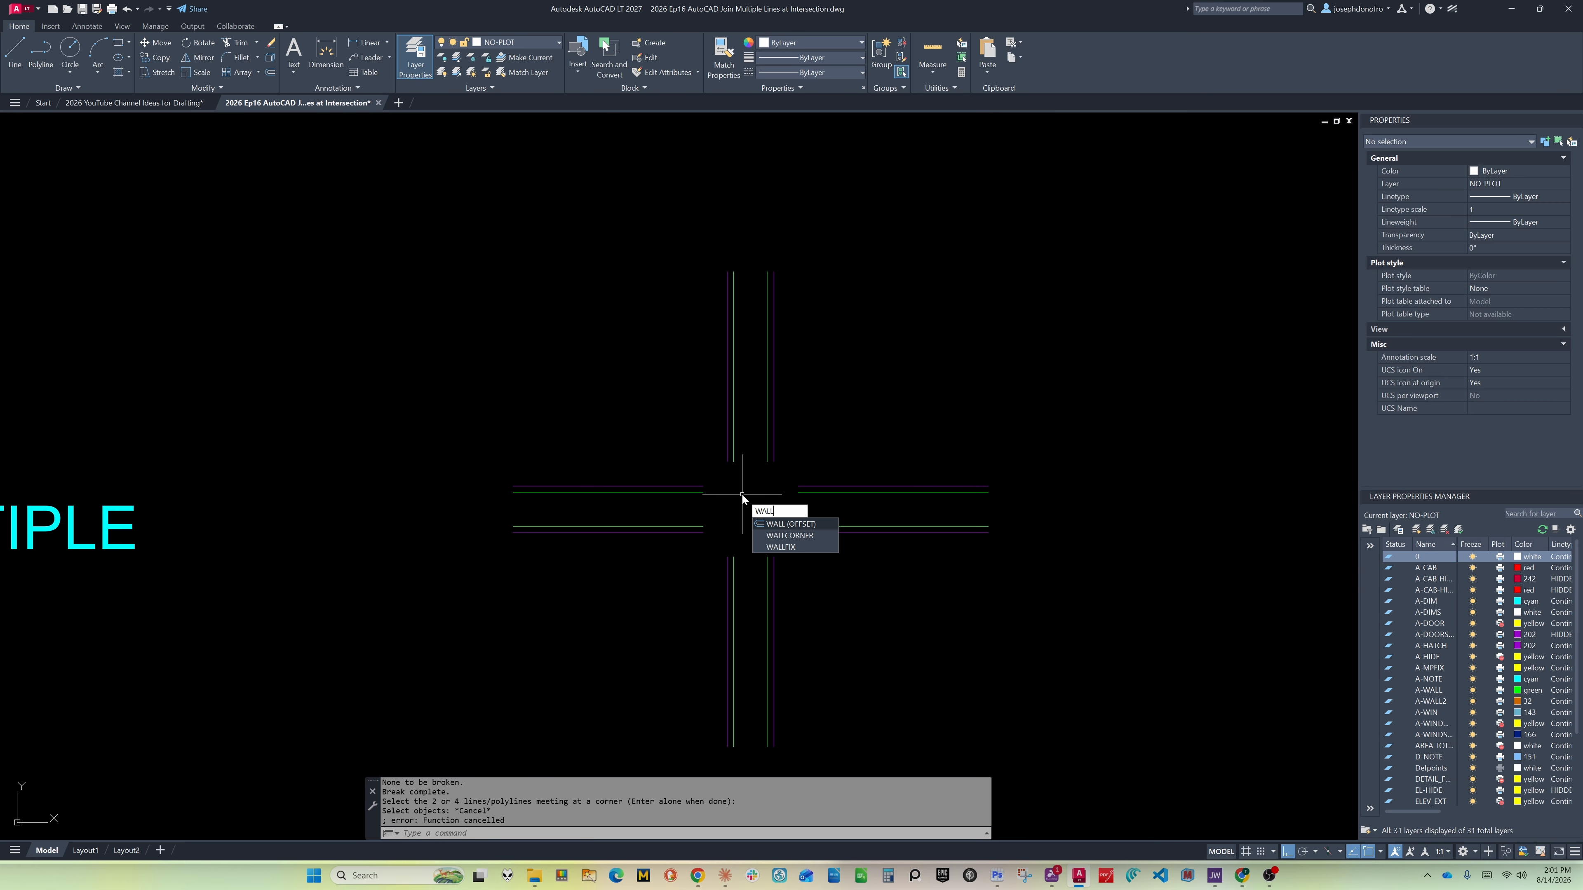
pyautogui.click(786, 534)
pyautogui.click(830, 582)
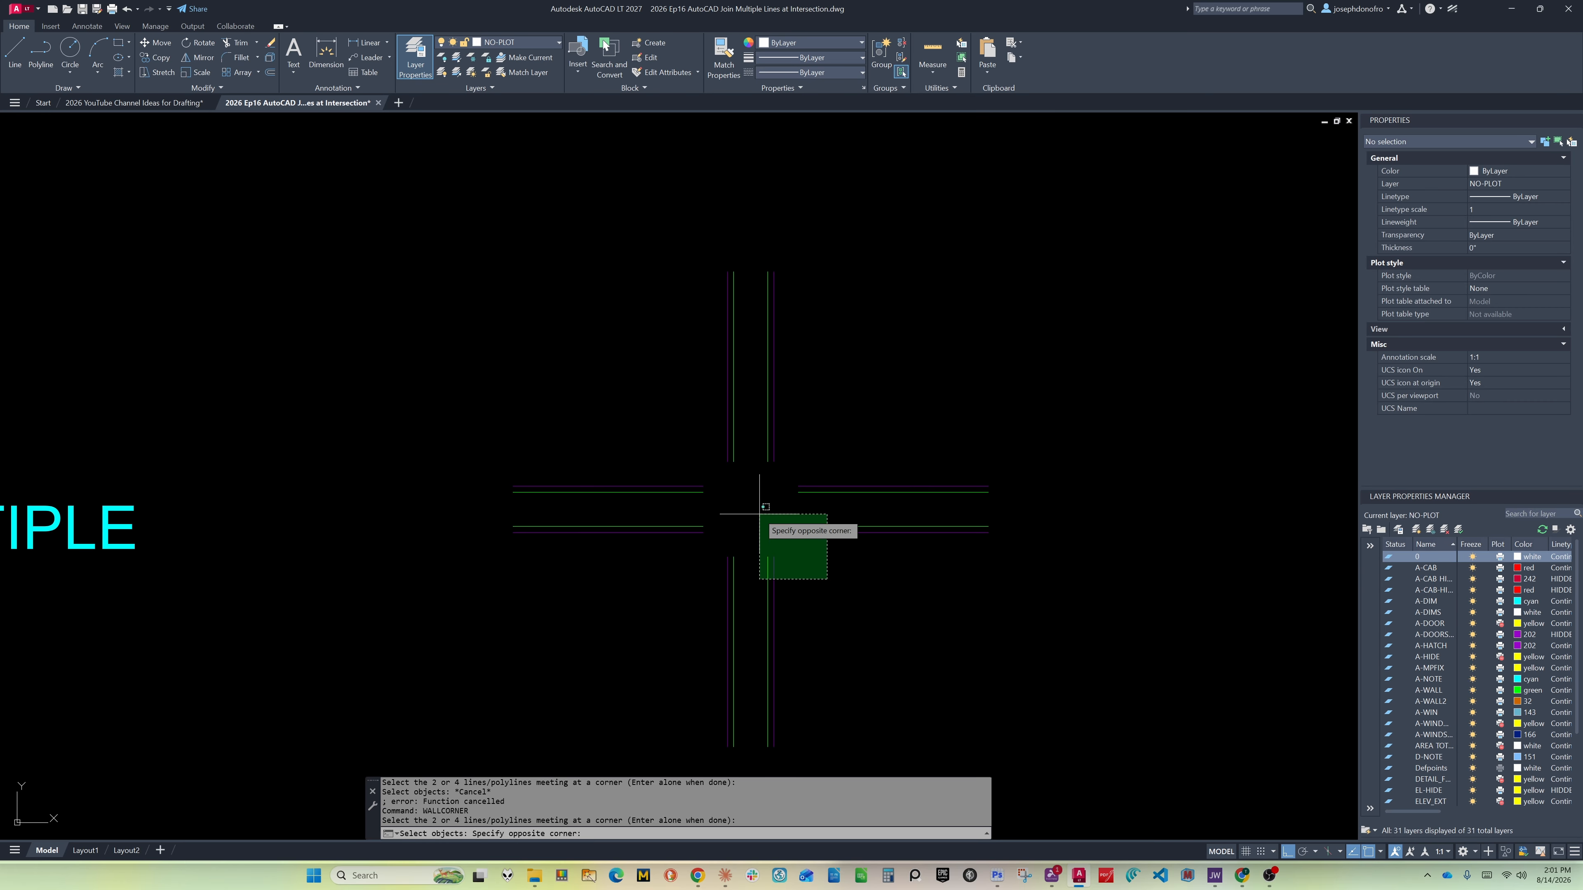
pyautogui.click(761, 515)
pyautogui.press('Return')
pyautogui.click(825, 502)
pyautogui.click(752, 434)
pyautogui.press('Return')
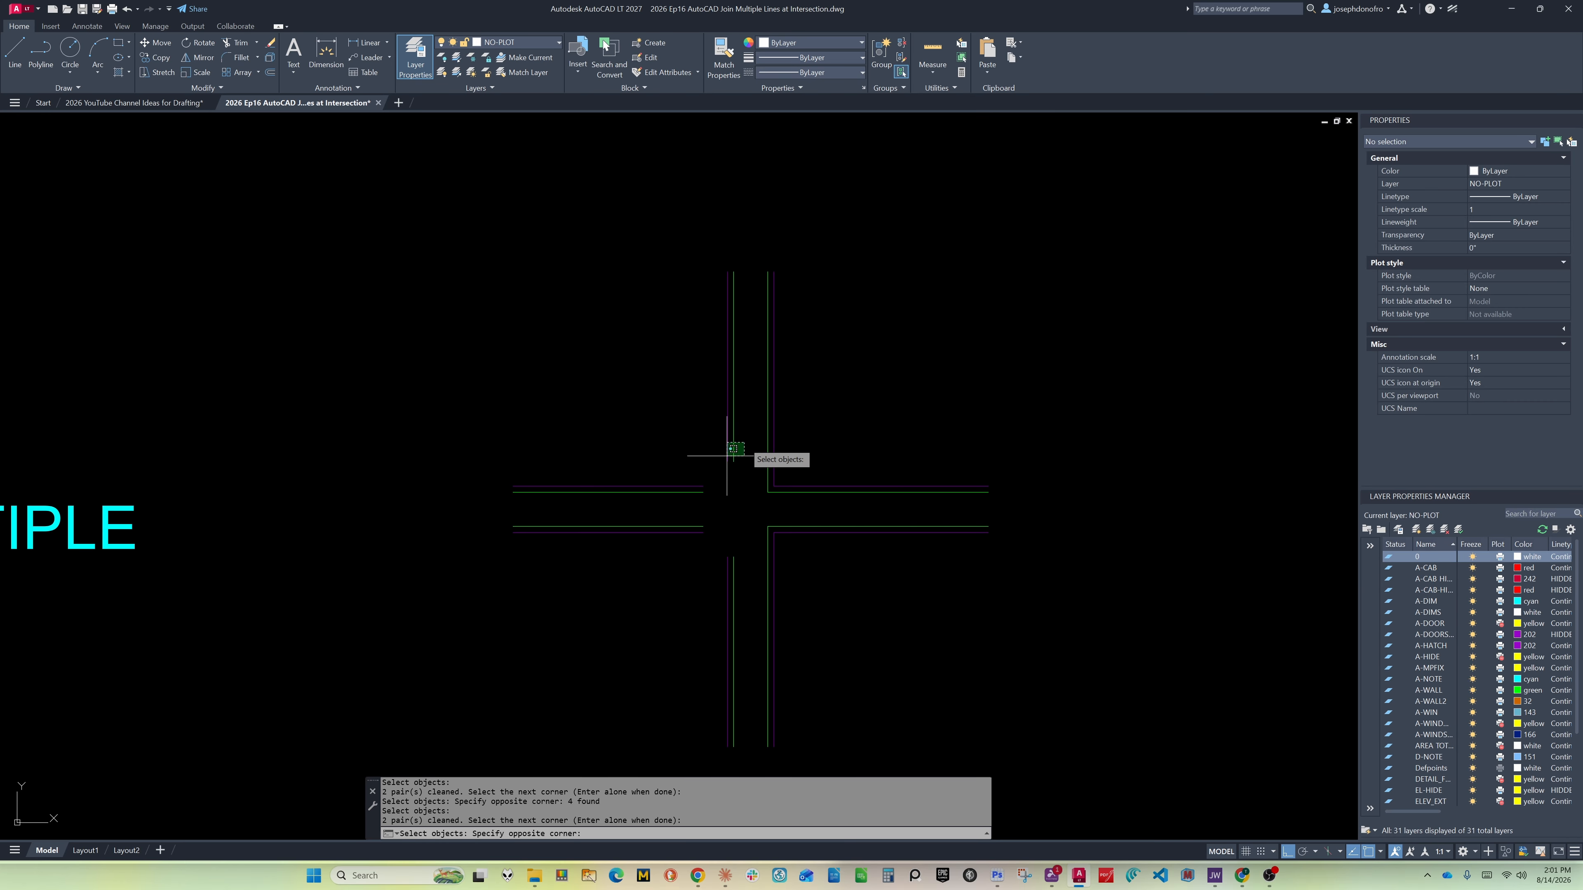
# Join the line pairs at the upper-left and lower-left corners of the four-way intersection and finish WALLCORNER
pyautogui.click(736, 449)
pyautogui.click(697, 520)
pyautogui.press('Return')
pyautogui.click(753, 530)
pyautogui.click(676, 587)
pyautogui.press('Return')
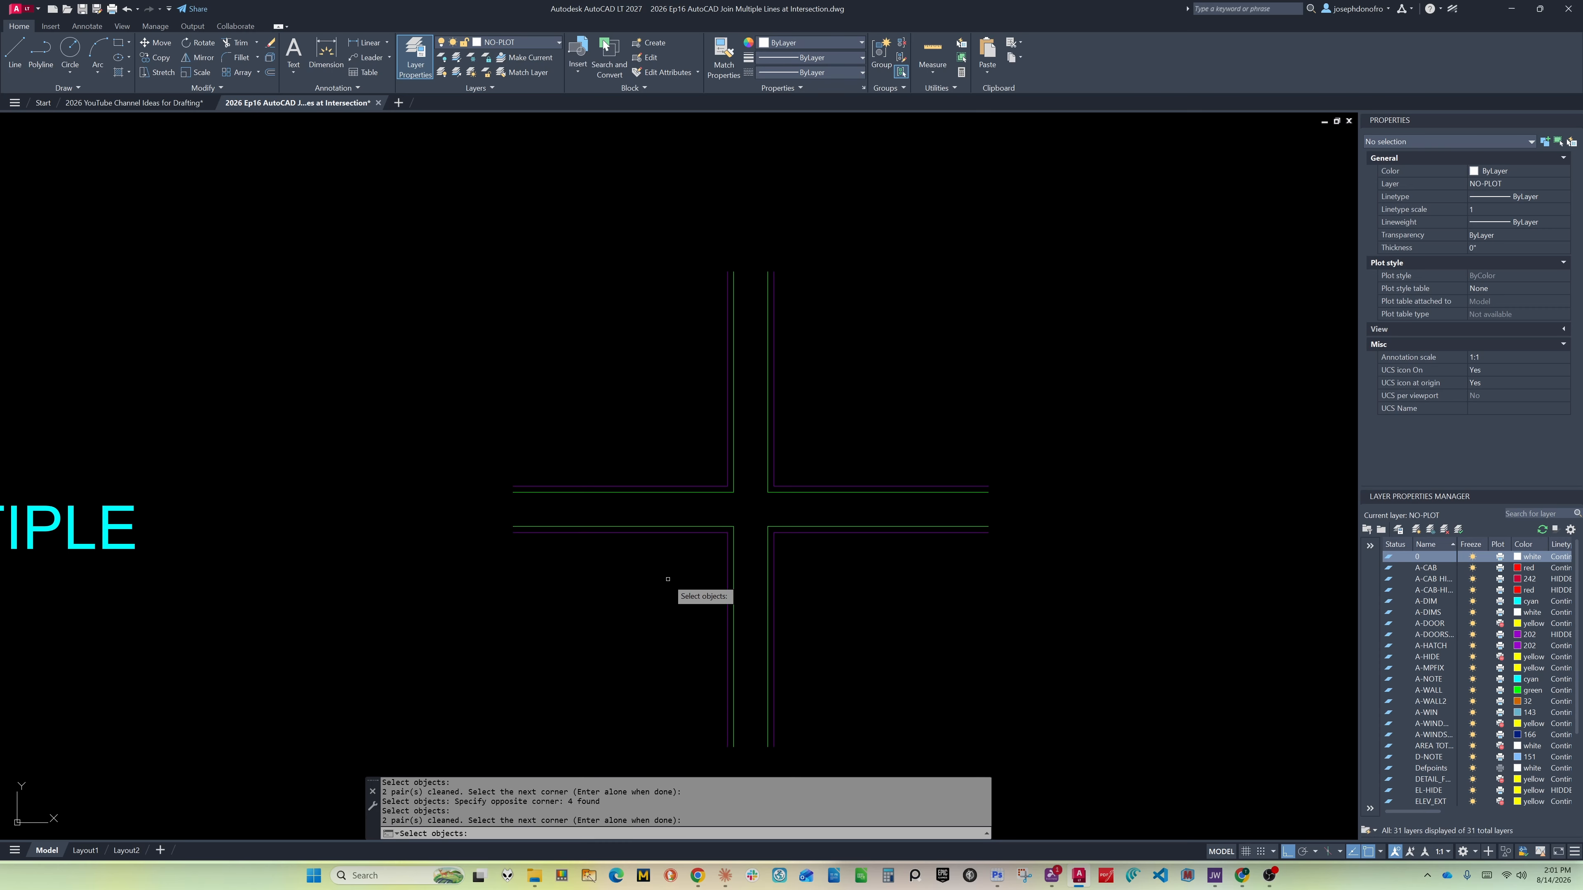
pyautogui.press('Return')
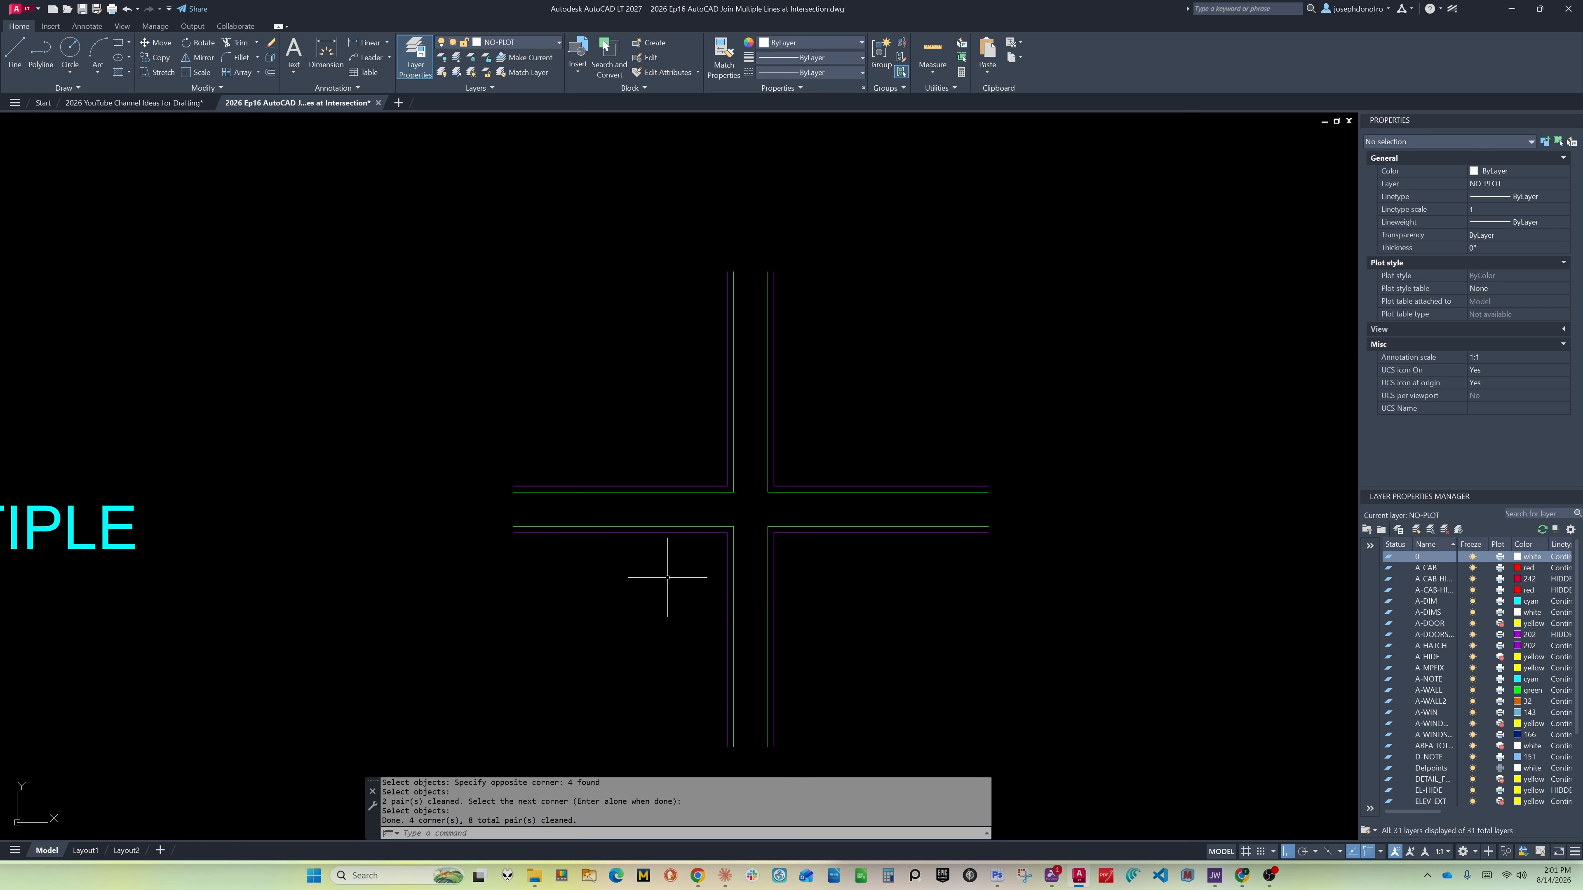
# Use WALLCORNER on the floor plan's exterior walls to close the open lower-left corner
pyautogui.scroll(-2, 733, 515)
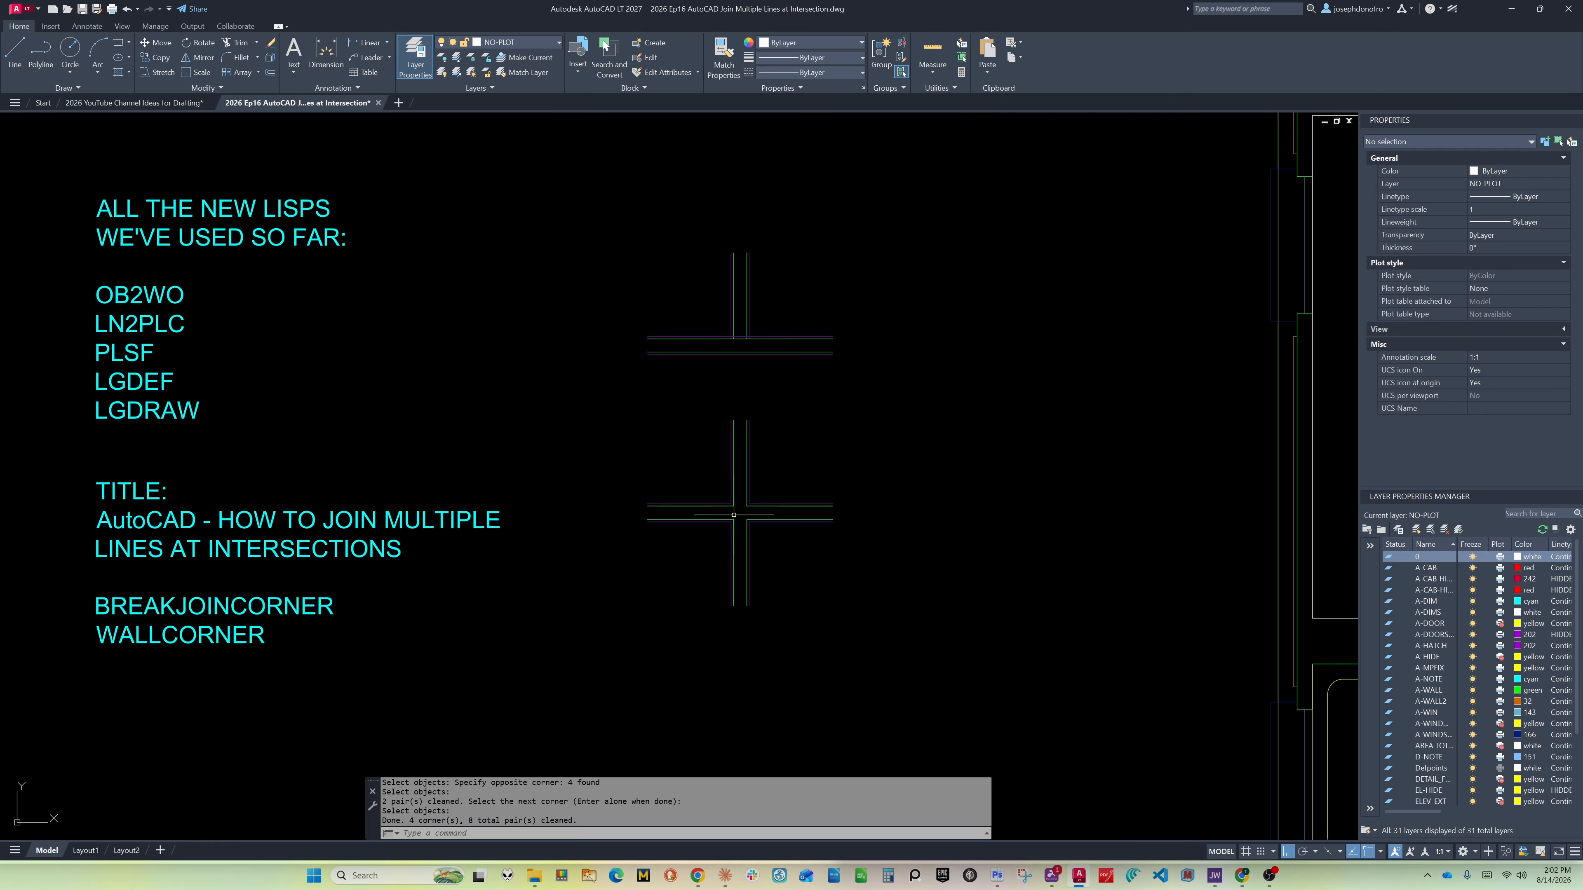
pyautogui.moveTo(626, 367); pyautogui.dragTo(707, 502, button='middle')
pyautogui.moveTo(676, 337); pyautogui.dragTo(853, 594, button='middle')
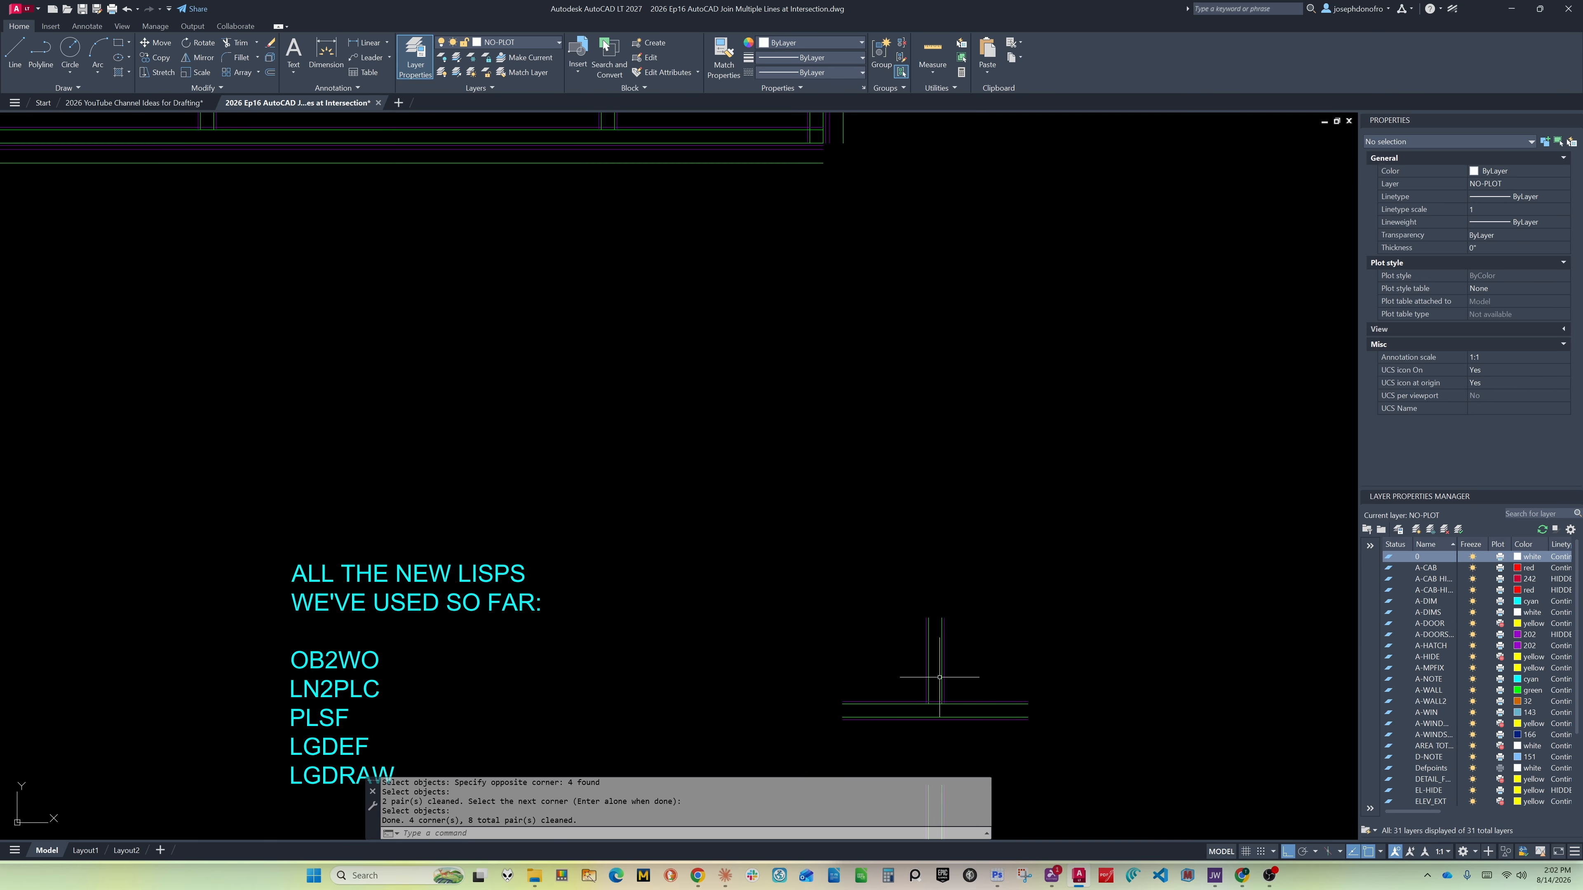
pyautogui.moveTo(602, 229); pyautogui.dragTo(775, 561, button='middle')
pyautogui.moveTo(691, 382); pyautogui.dragTo(766, 516, button='middle')
pyautogui.moveTo(701, 417); pyautogui.dragTo(738, 538, button='middle')
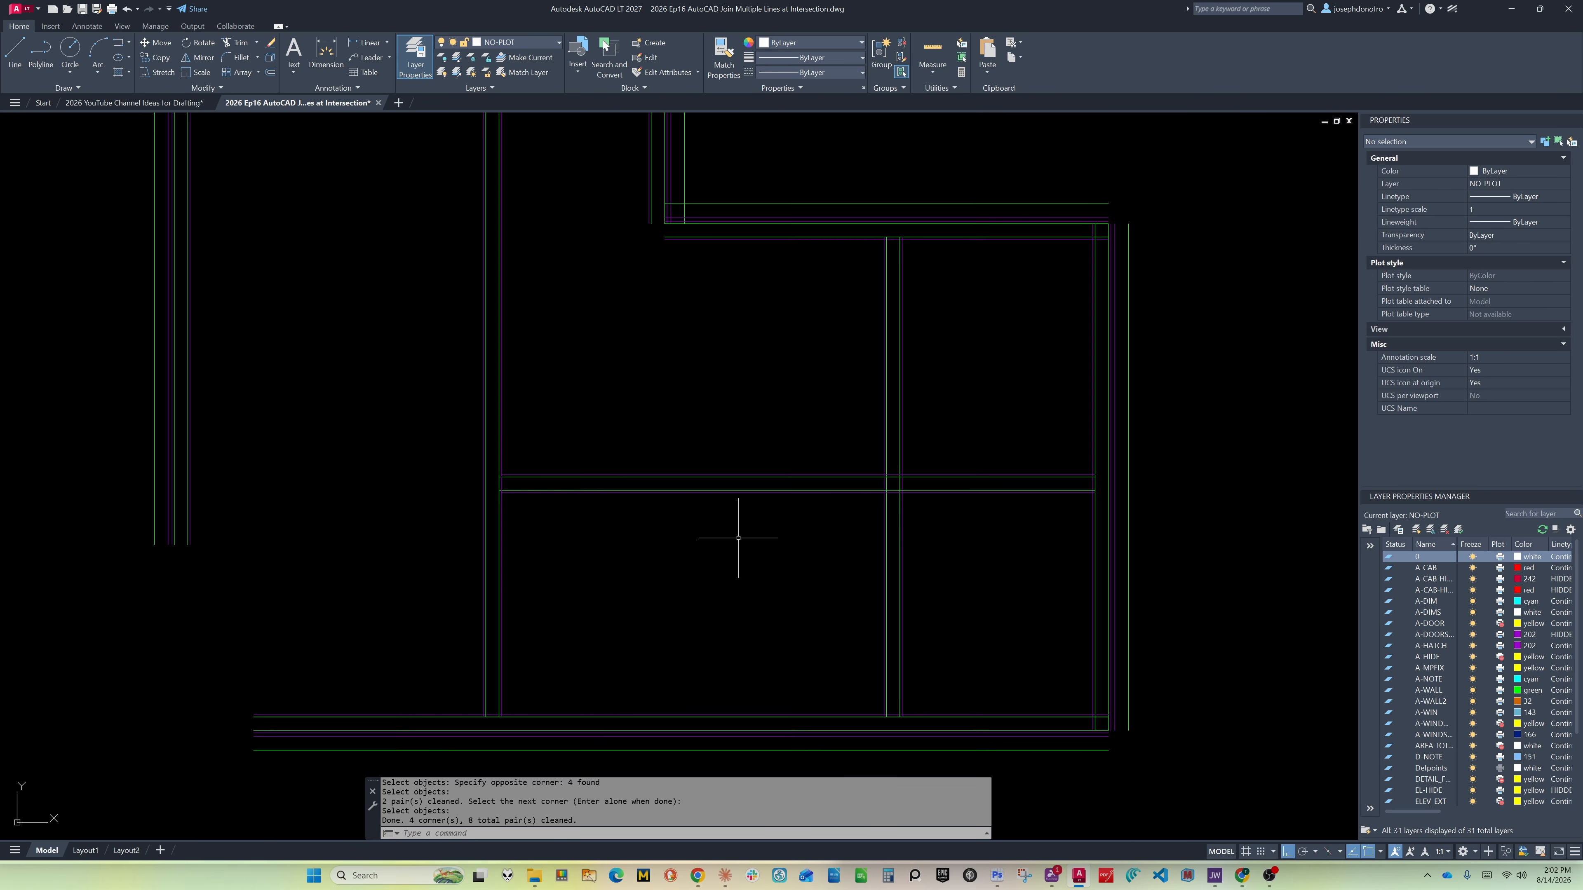
pyautogui.scroll(-2, 685, 431)
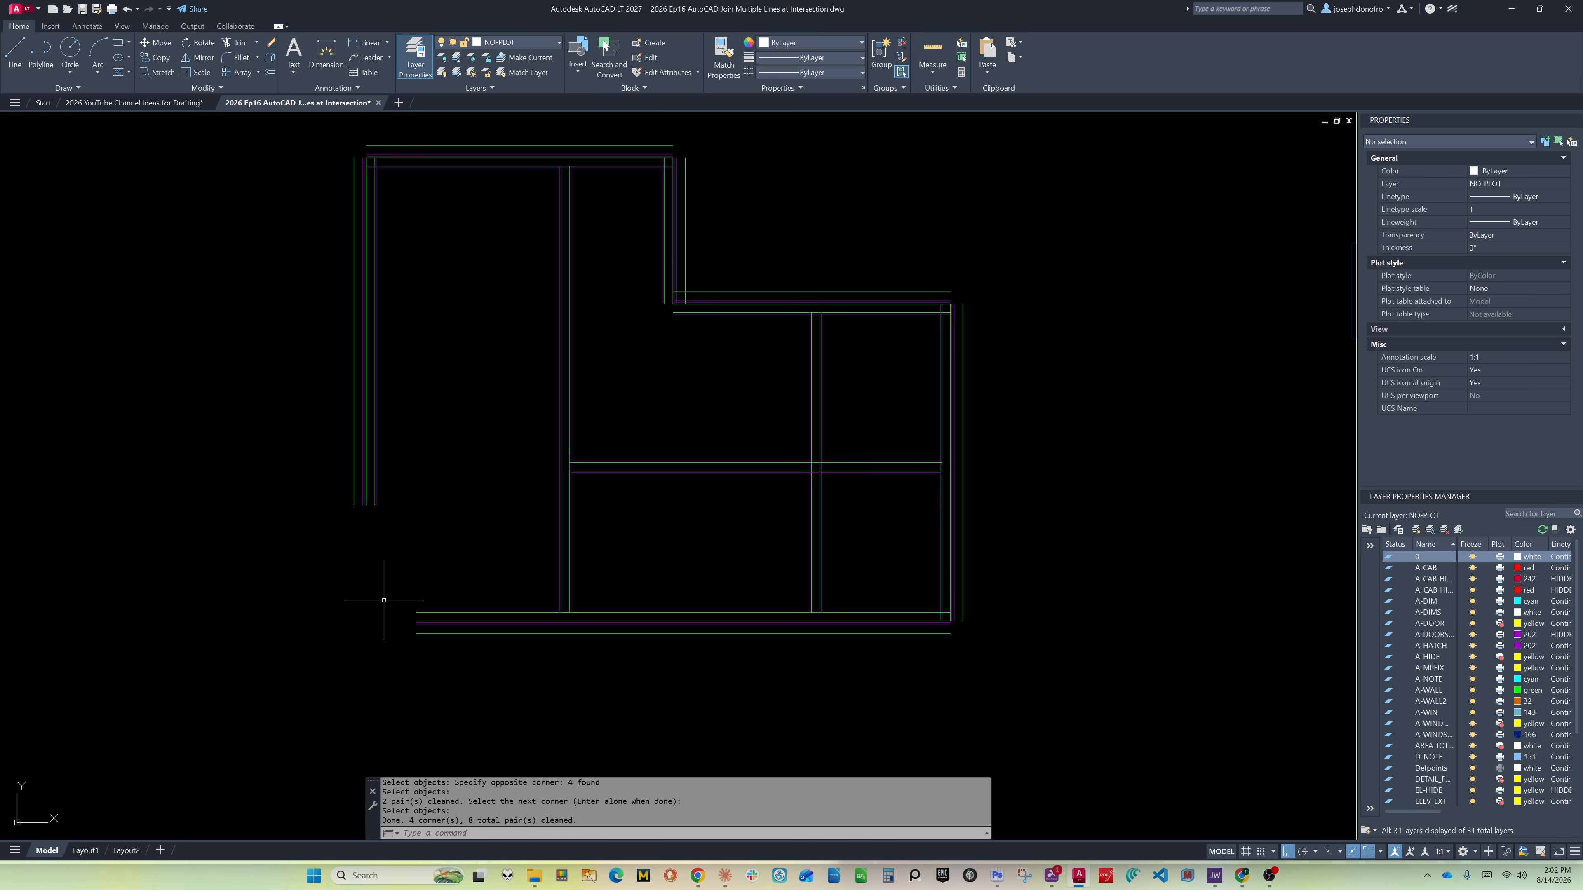
pyautogui.write('WALL')
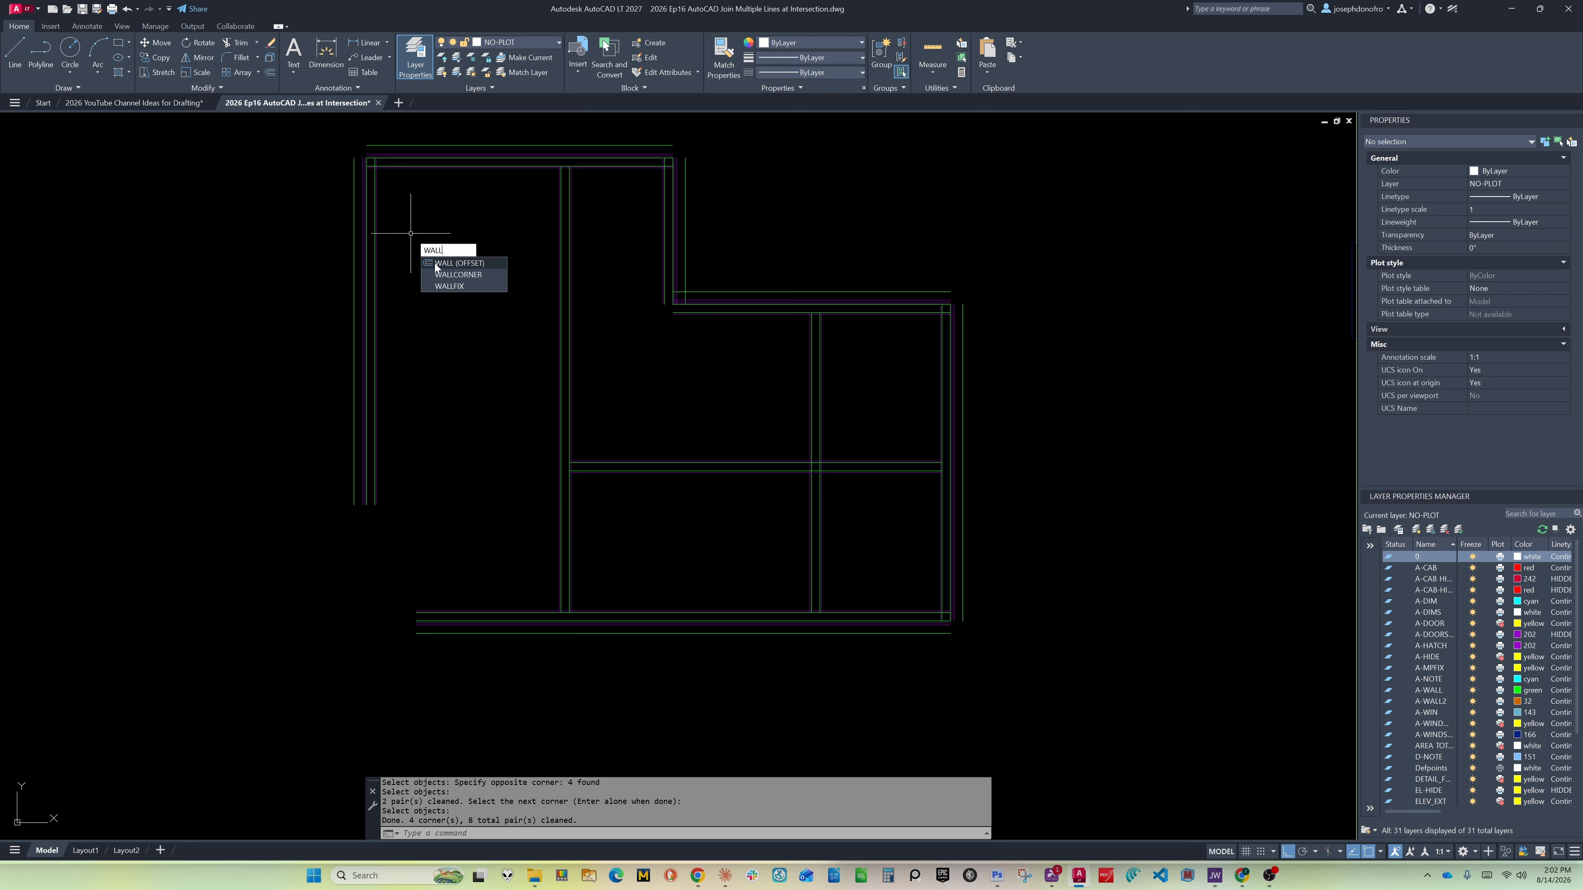
pyautogui.click(458, 274)
pyautogui.click(474, 452)
pyautogui.click(311, 665)
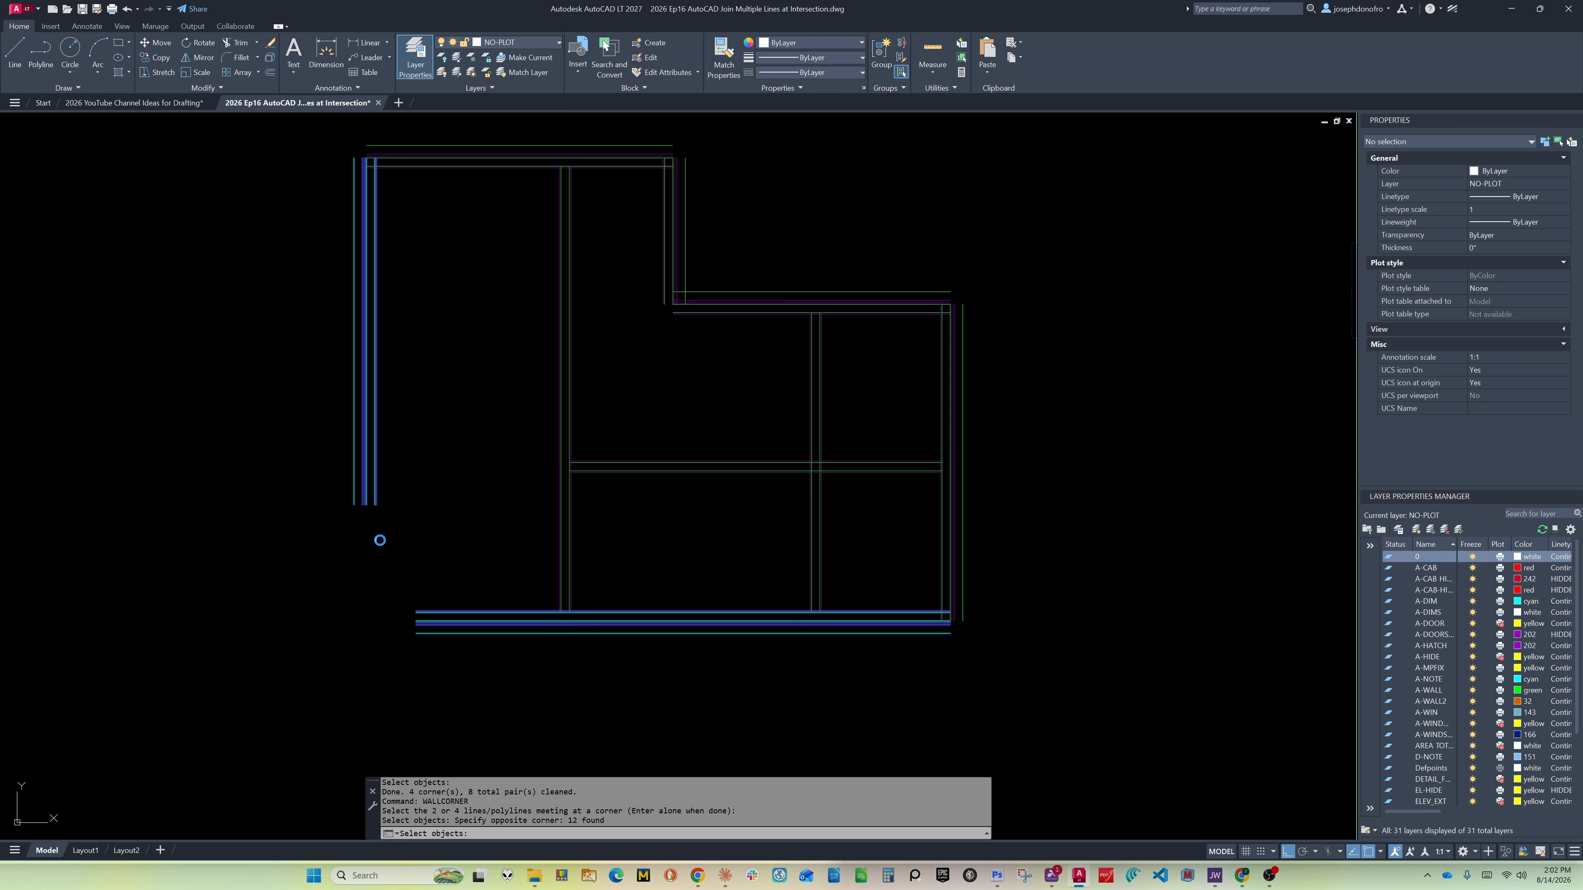
pyautogui.press('Return')
# Join all the exterior wall lines at the floor plan's upper-left corner
pyautogui.click(430, 169)
pyautogui.click(340, 143)
pyautogui.press('Return')
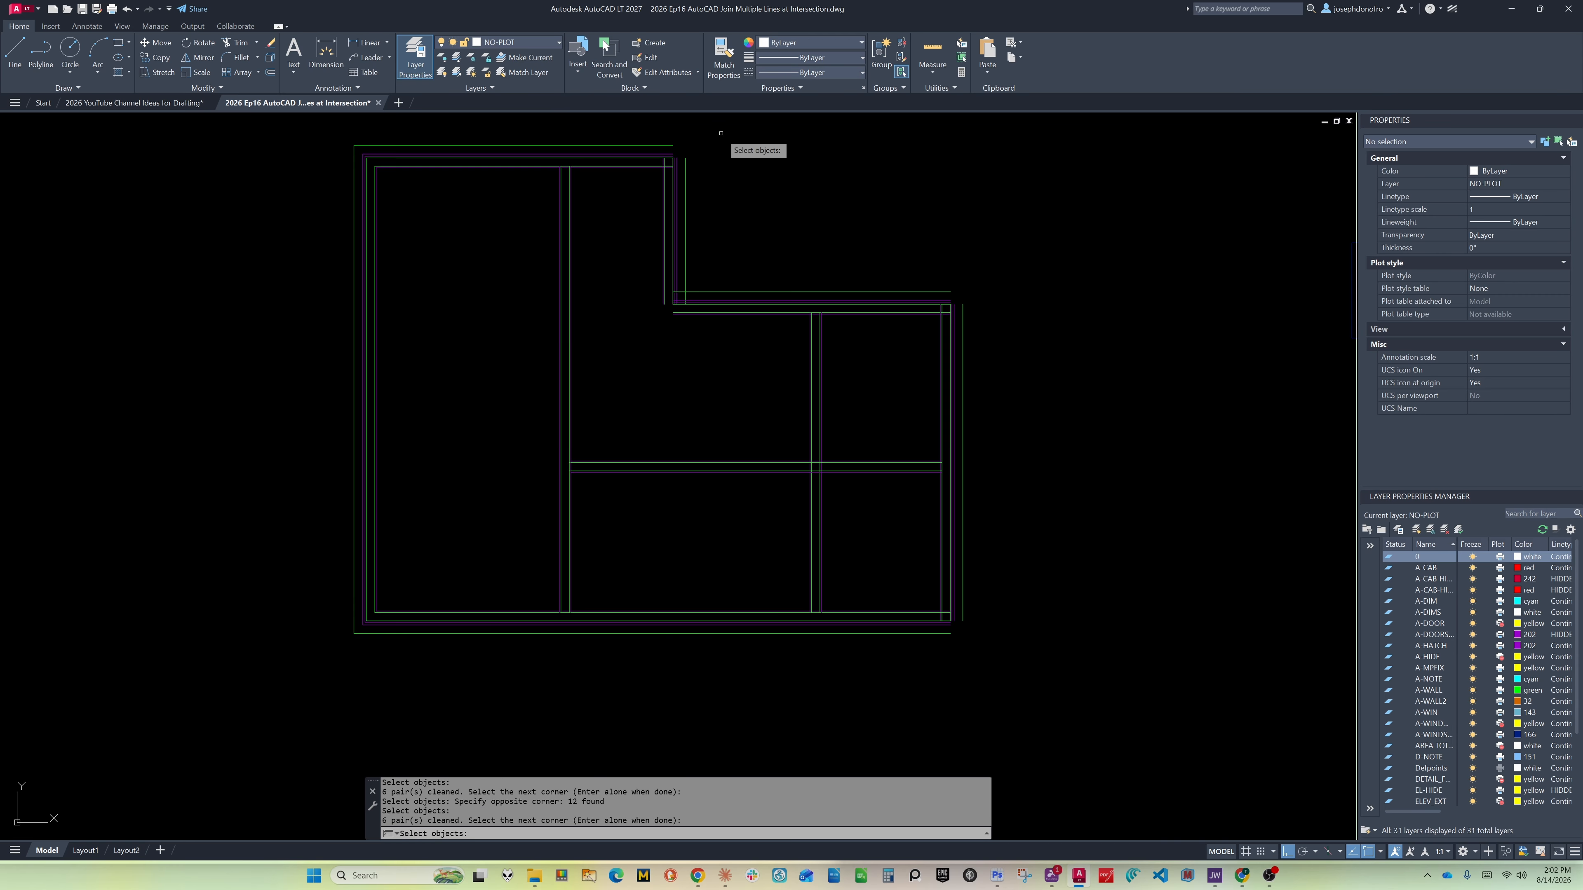
# Join all the exterior wall lines at the upper wing's upper-right corner and at the right wing's upper-right corner
pyautogui.click(721, 133)
pyautogui.click(654, 206)
pyautogui.press('Return')
pyautogui.click(1059, 261)
pyautogui.click(913, 343)
pyautogui.press('Return')
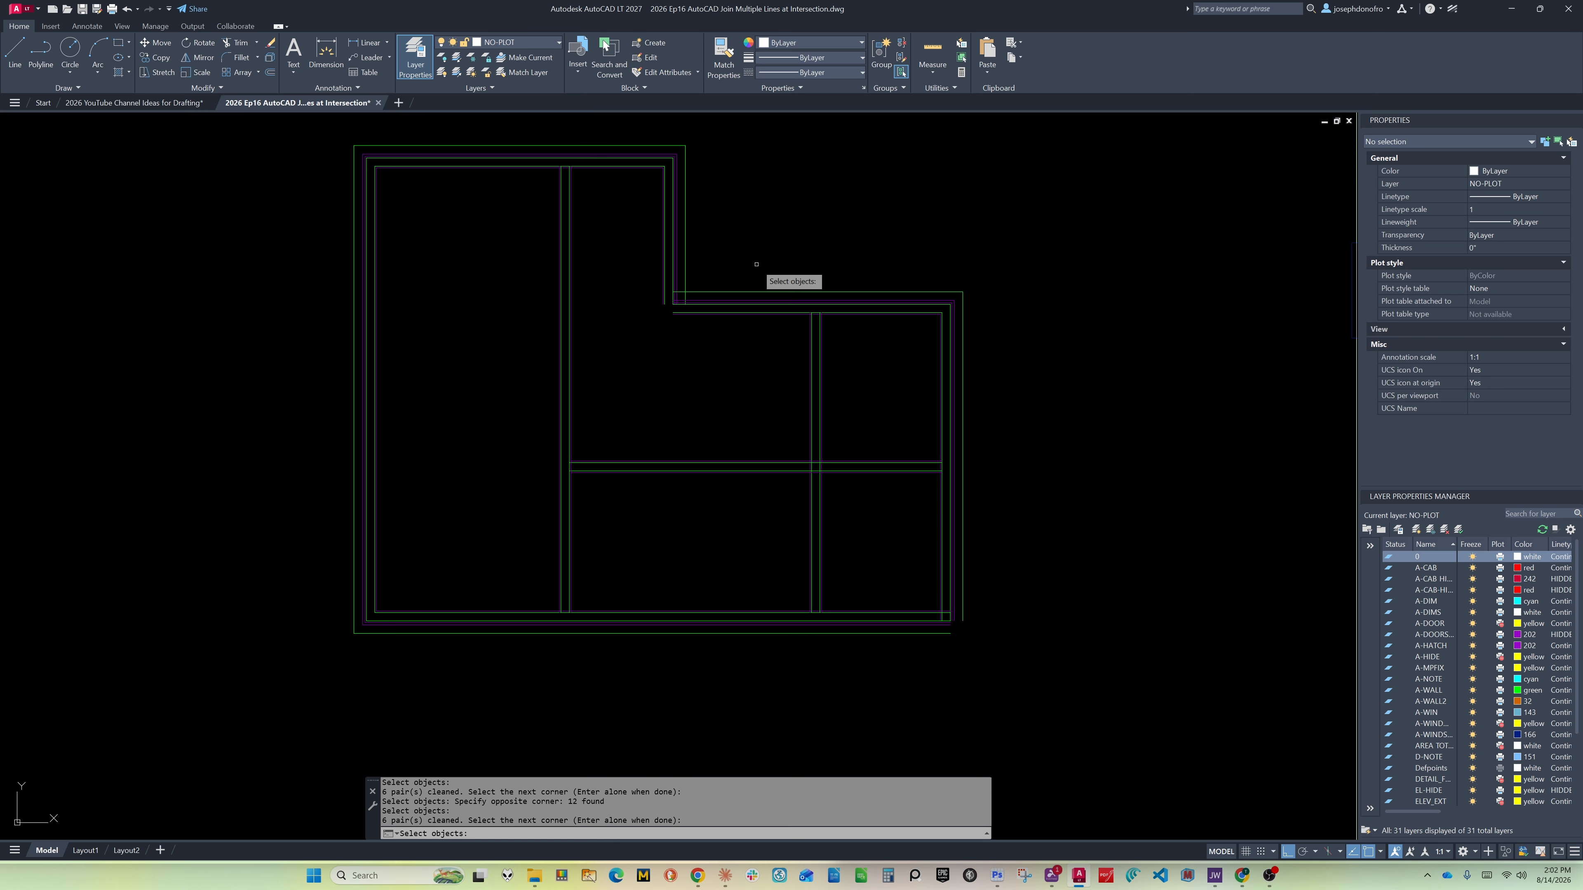
# Join the exterior wall lines at the inside corner and the lower-right corner of the floor plan, and finish WALLCORNER
pyautogui.click(757, 264)
pyautogui.click(662, 351)
pyautogui.press('Return')
pyautogui.click(1014, 677)
pyautogui.click(907, 592)
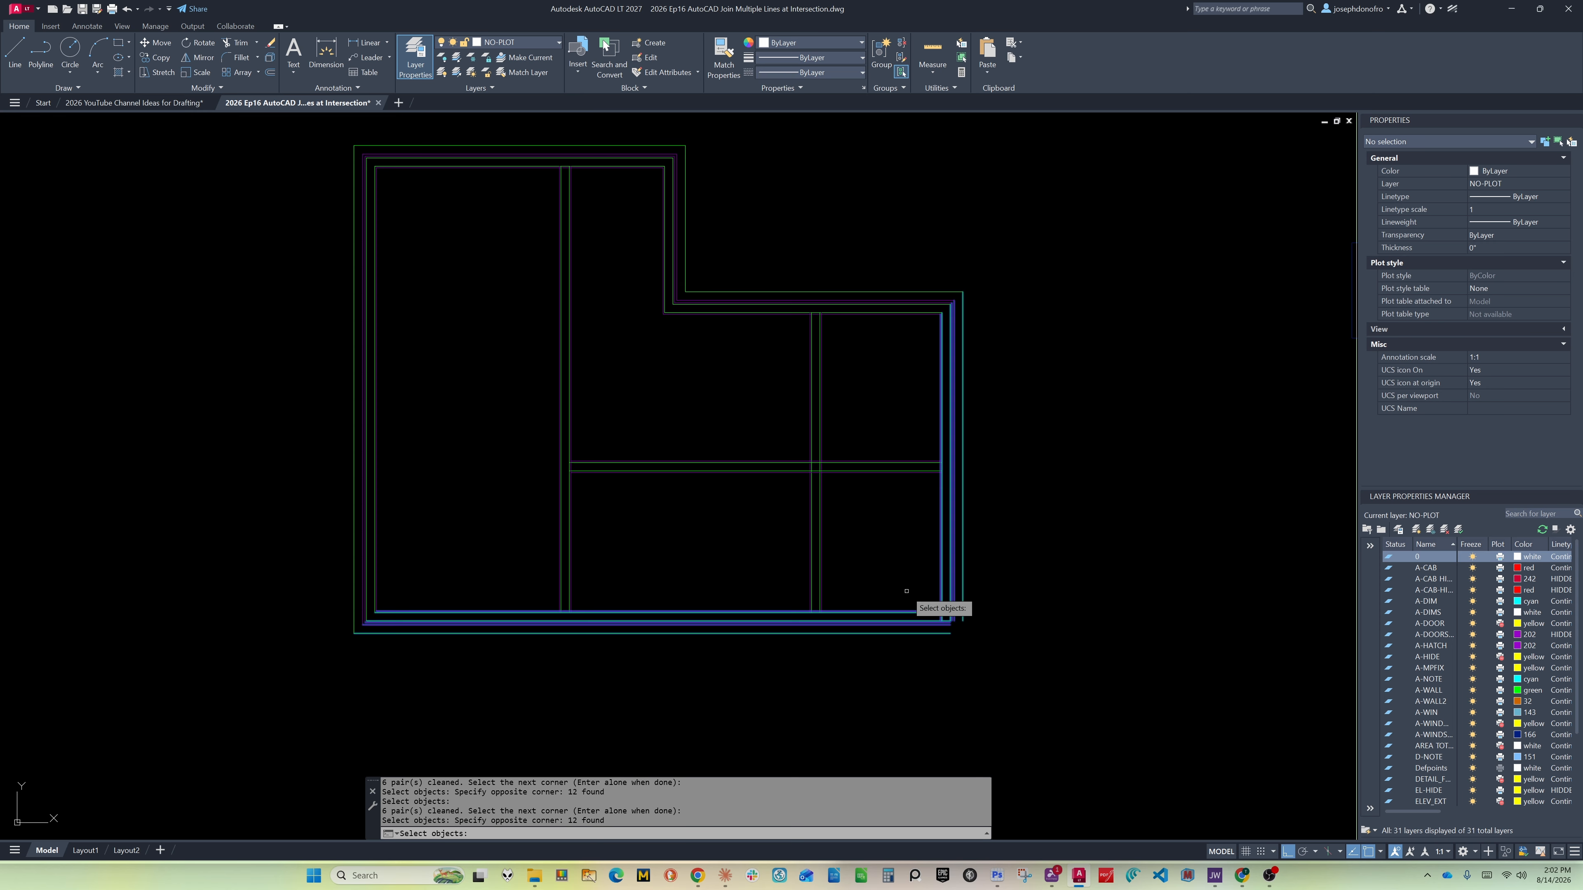
pyautogui.press('Return')
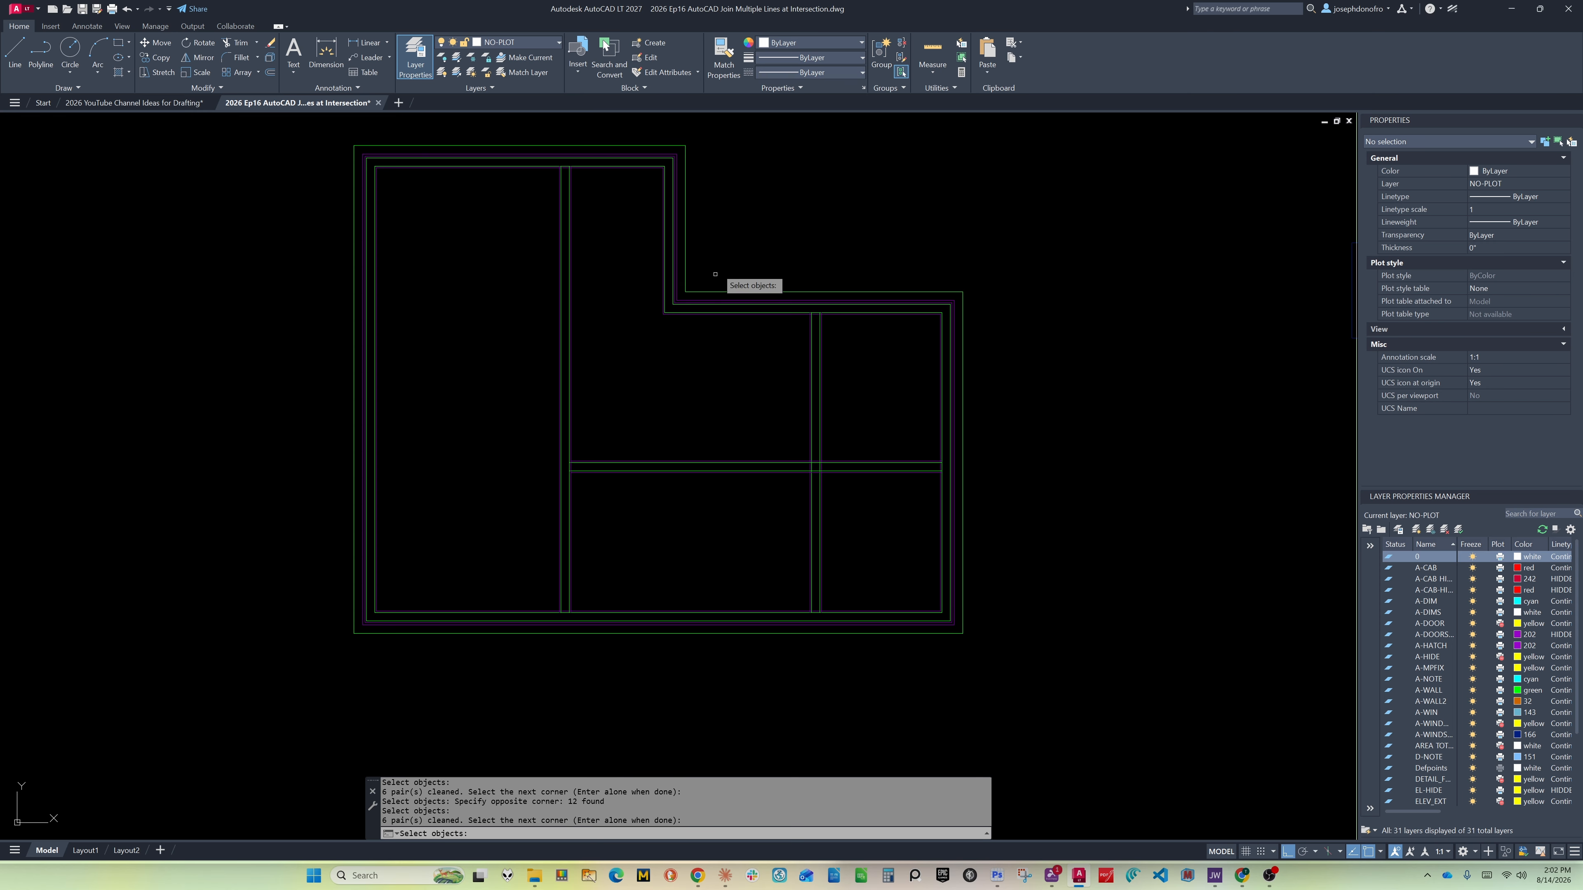
pyautogui.press('Return')
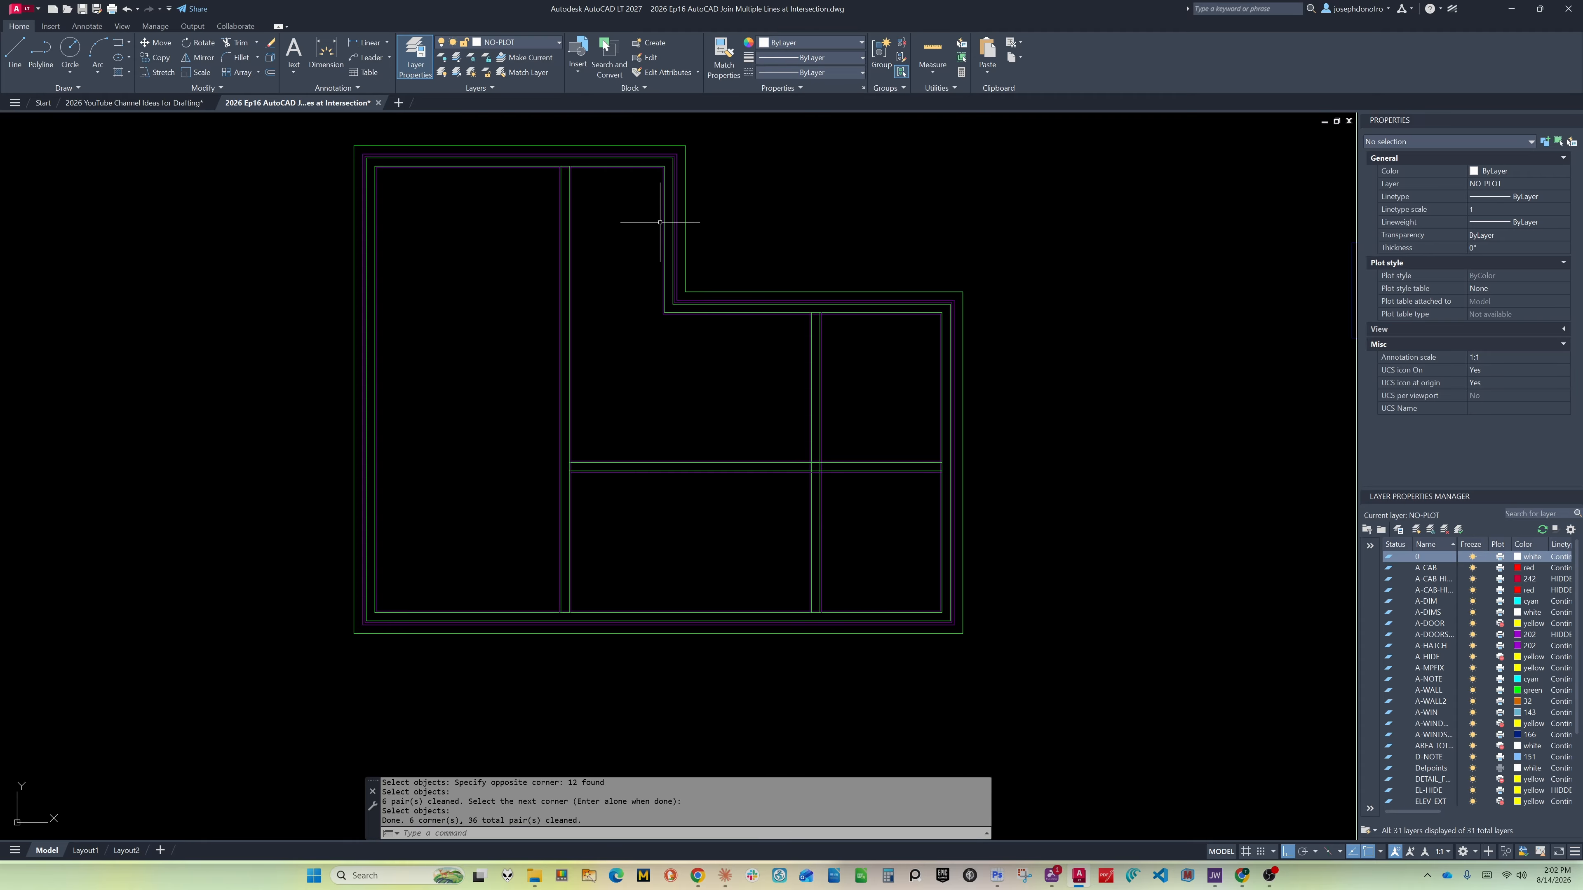
# Use BREAKJOINCORNER with a 5-inch gap to break the lines where the left interior wall meets the lower exterior wall
pyautogui.write('BREAK')
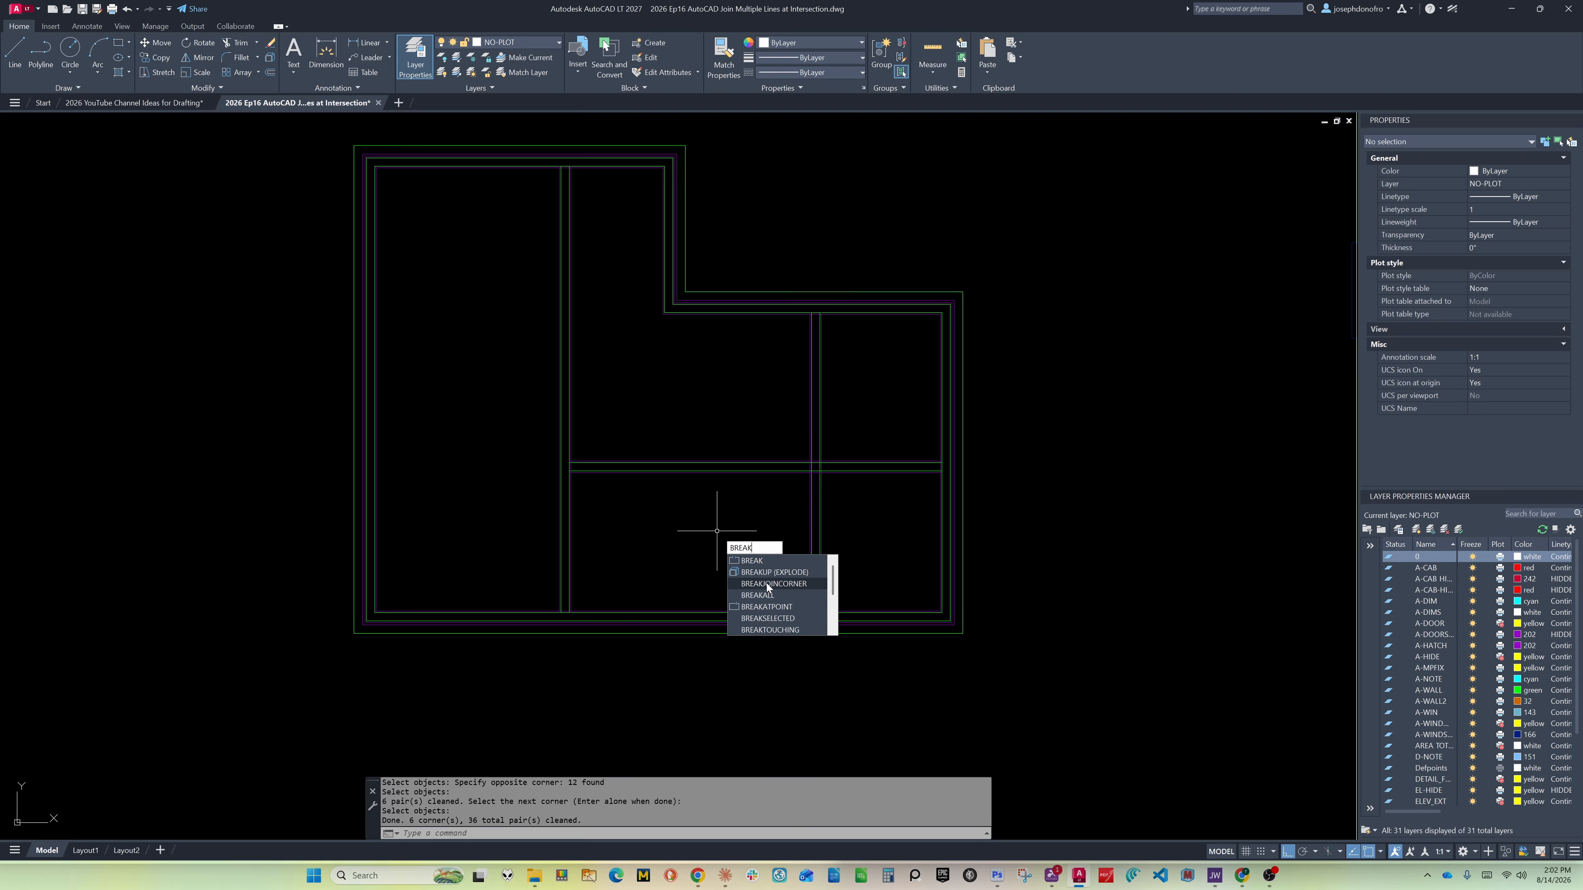
pyautogui.click(767, 583)
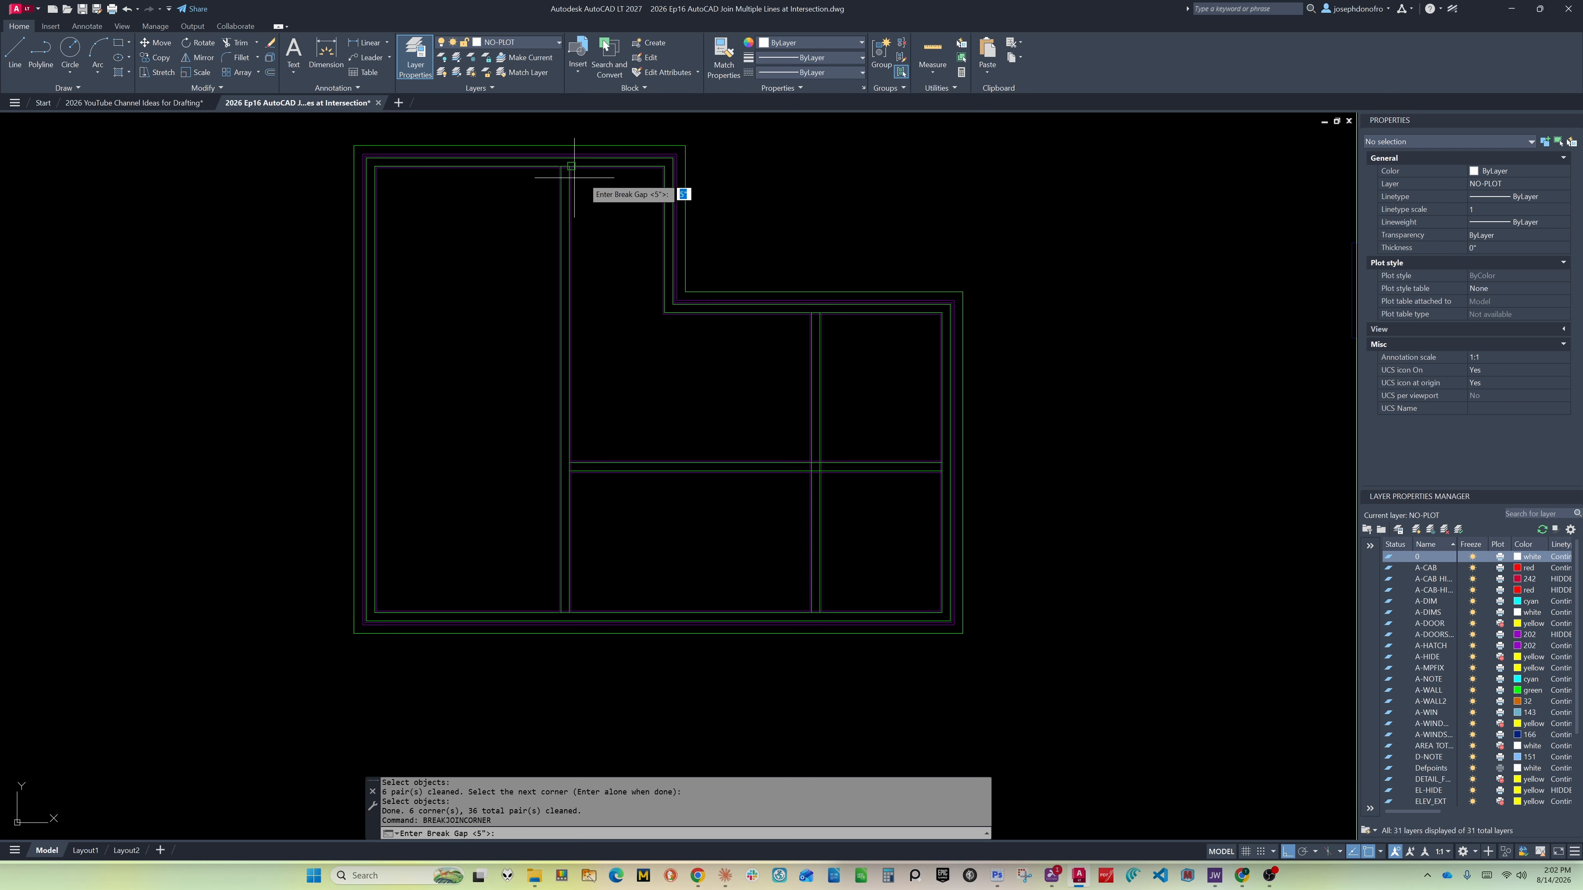
pyautogui.scroll(9, 570, 602)
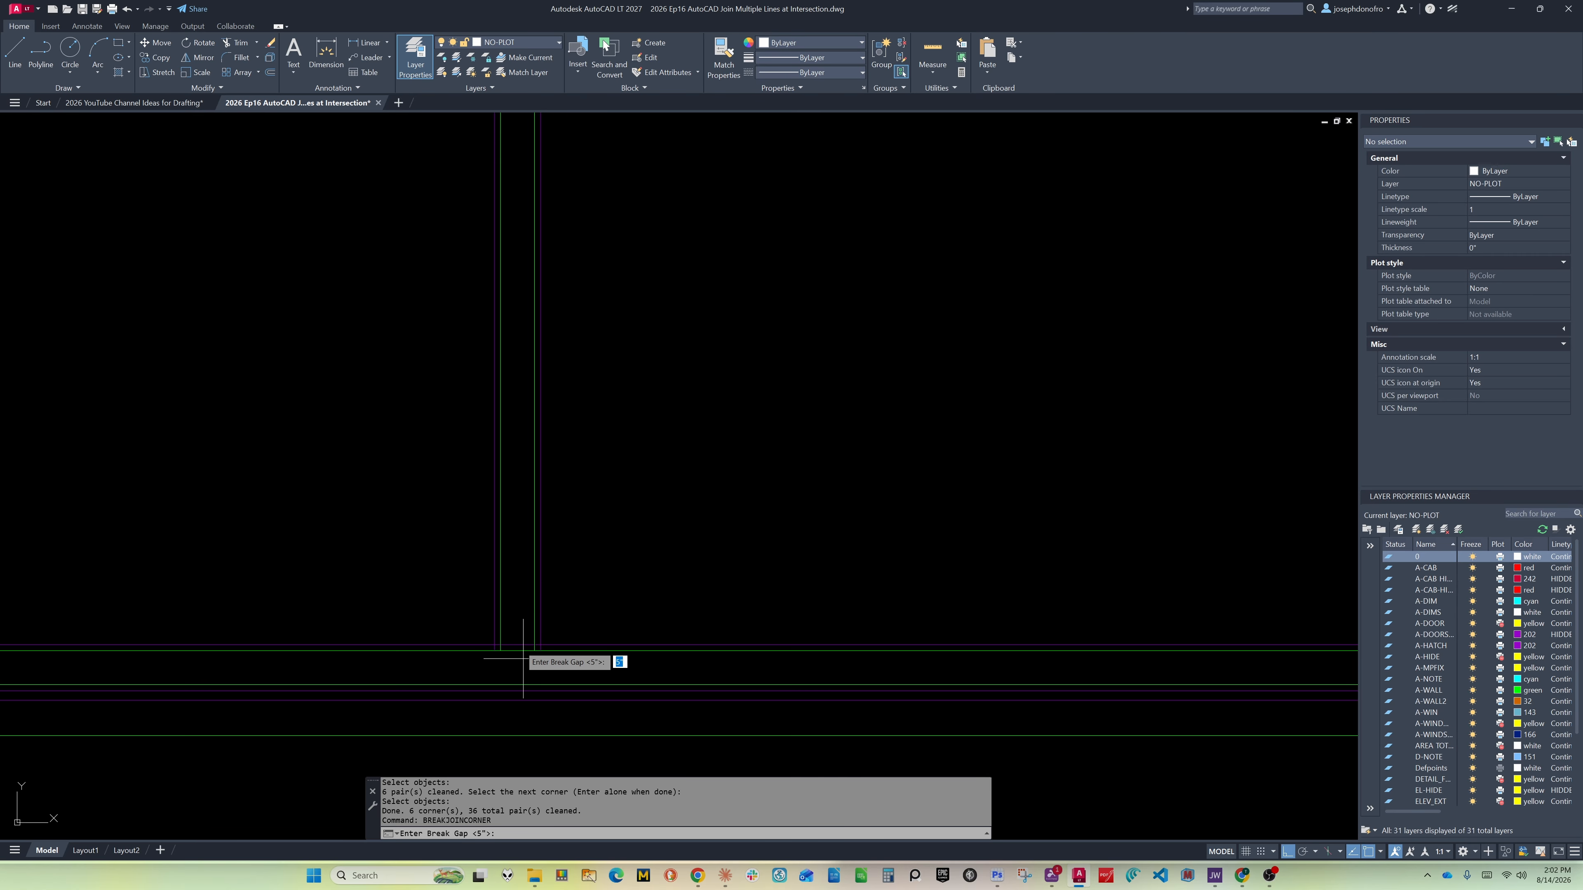
pyautogui.scroll(-3, 648, 577)
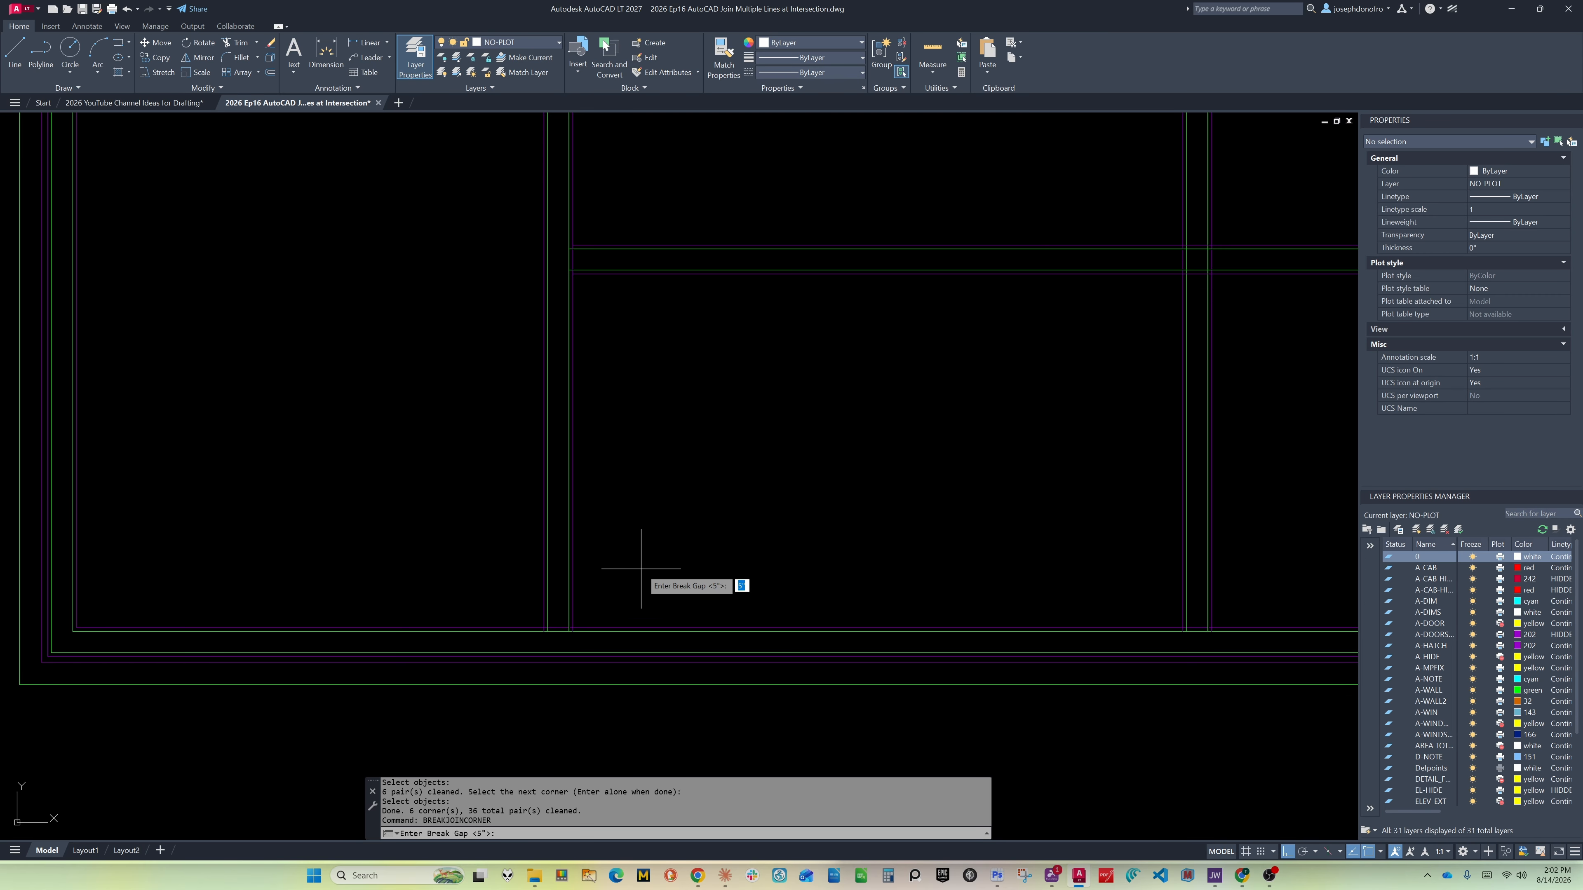
pyautogui.press('Return')
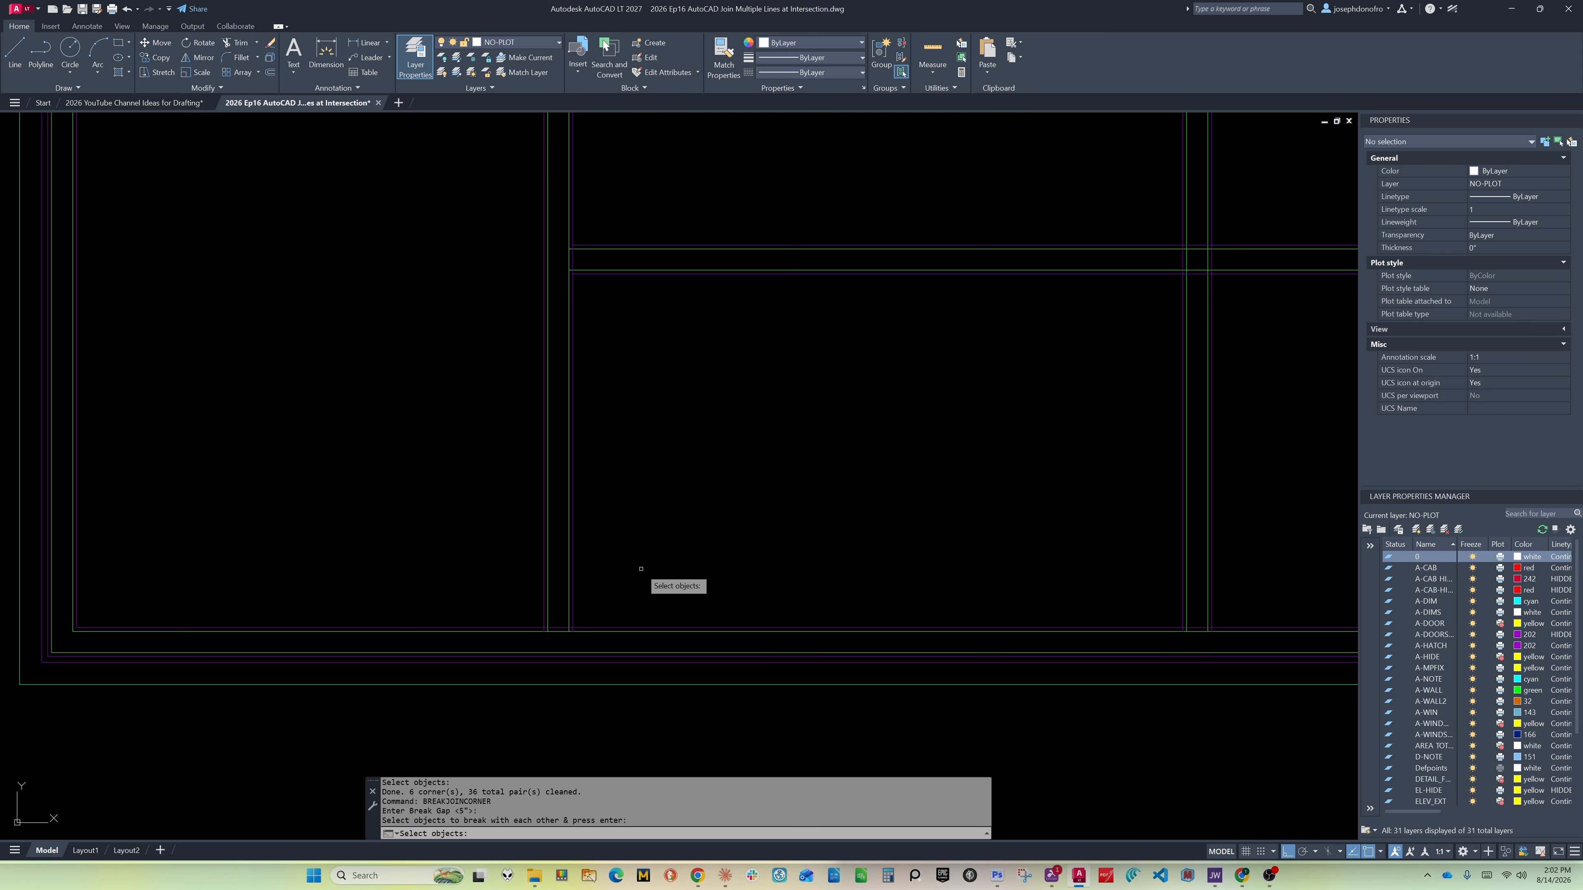
pyautogui.click(617, 582)
pyautogui.click(530, 642)
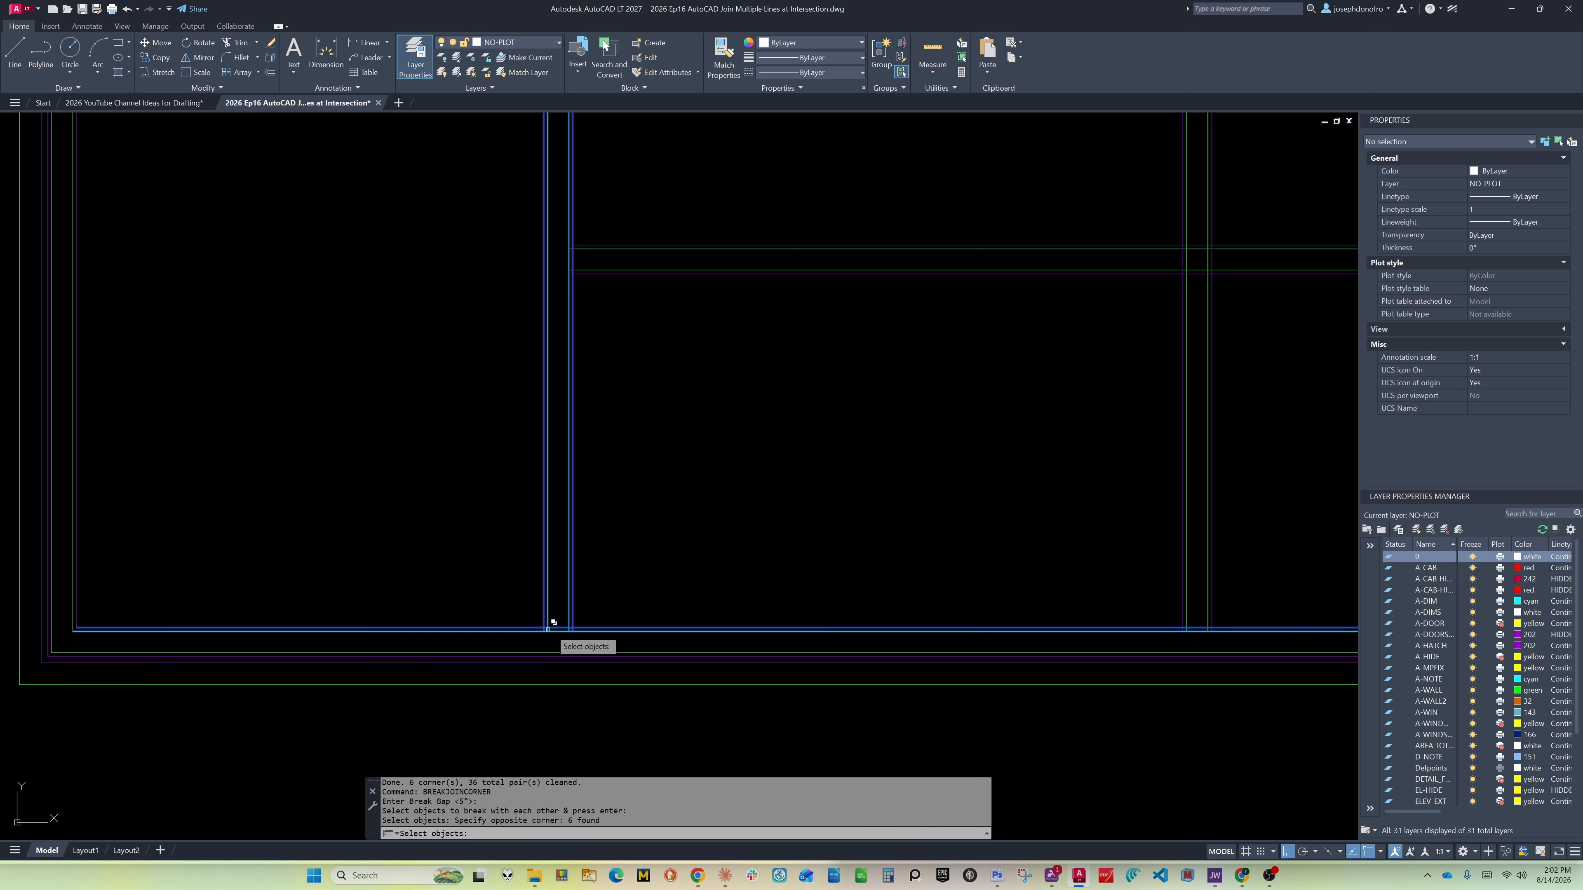
pyautogui.press('Return')
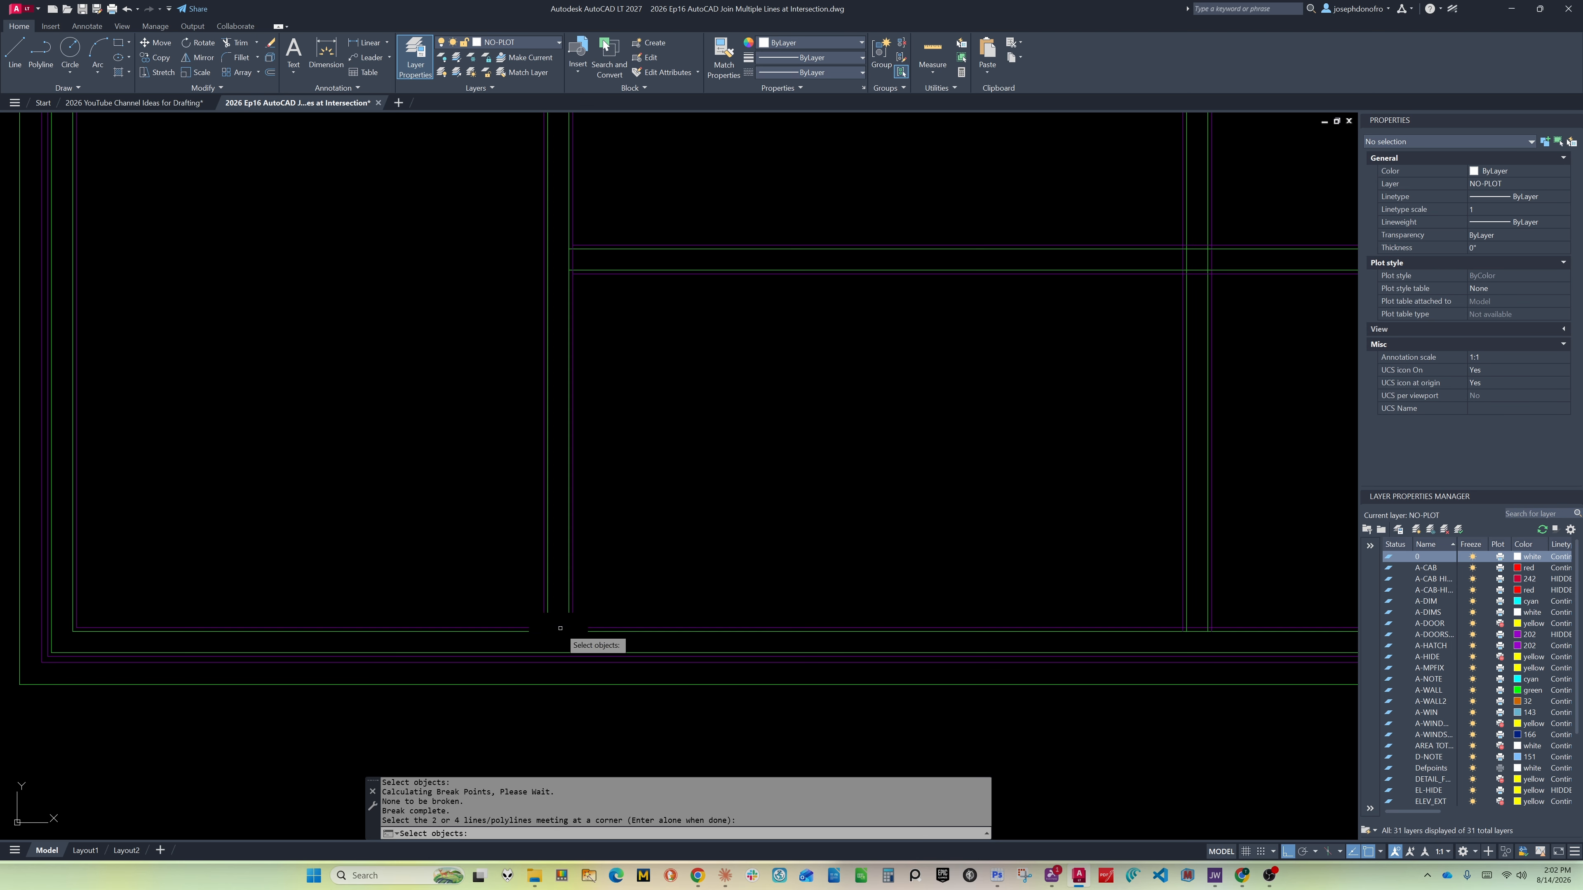
# Join the line pairs on both sides of the left interior wall at the lower exterior wall and finish the command
pyautogui.click(618, 587)
pyautogui.click(560, 639)
pyautogui.press('Return')
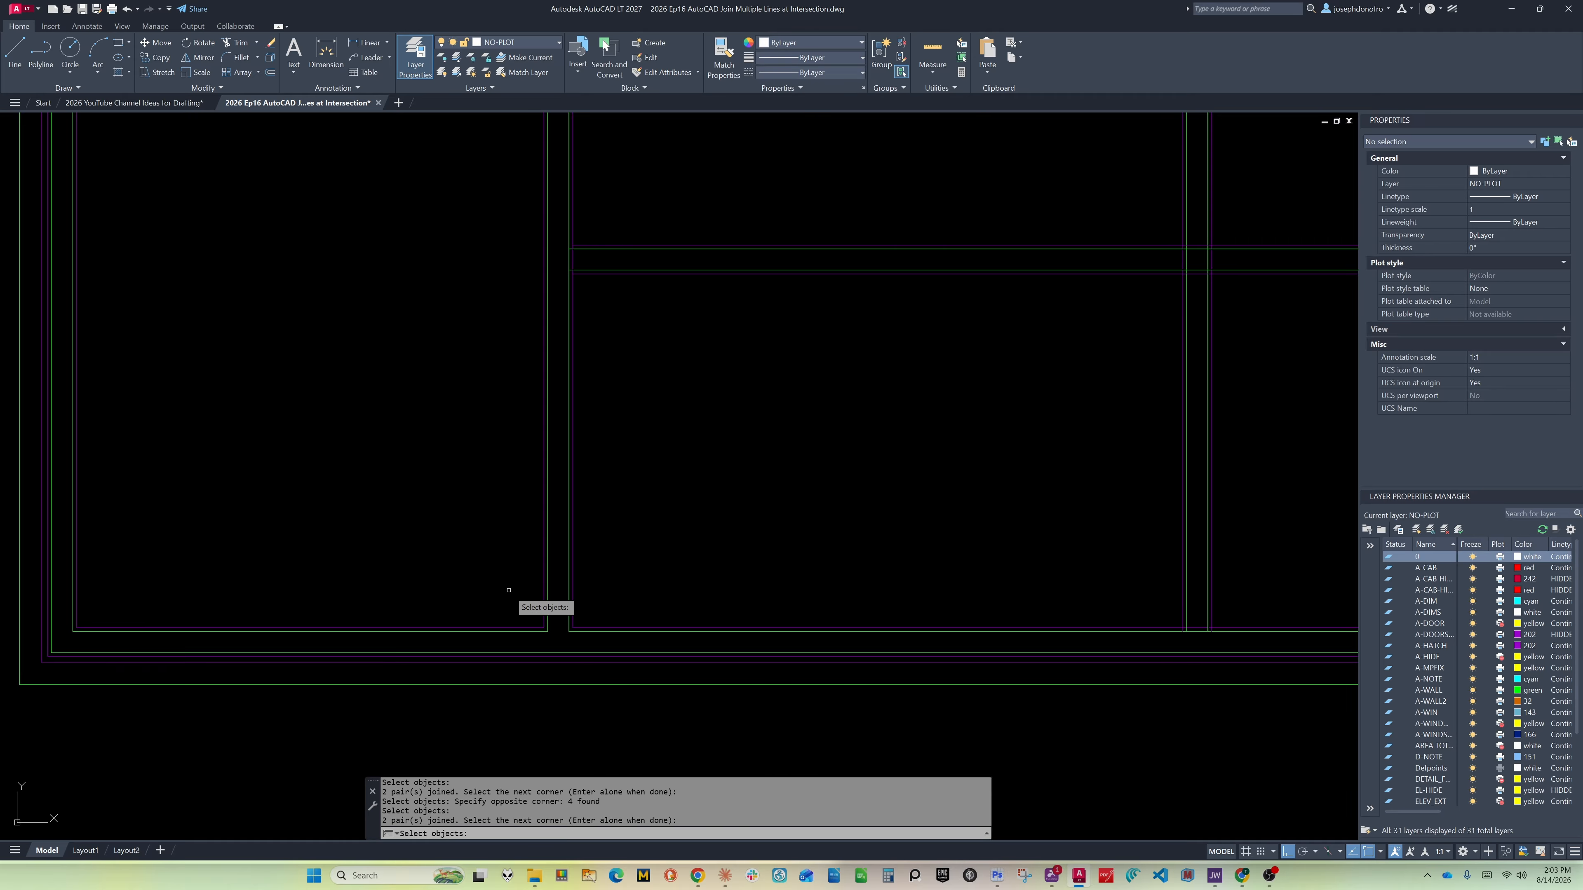
pyautogui.moveTo(609, 312); pyautogui.dragTo(590, 464, button='middle')
pyautogui.press('Return')
# Run BREAKJOINCORNER with a 5-inch gap where the horizontal interior wall meets the left interior wall
pyautogui.press('Return')
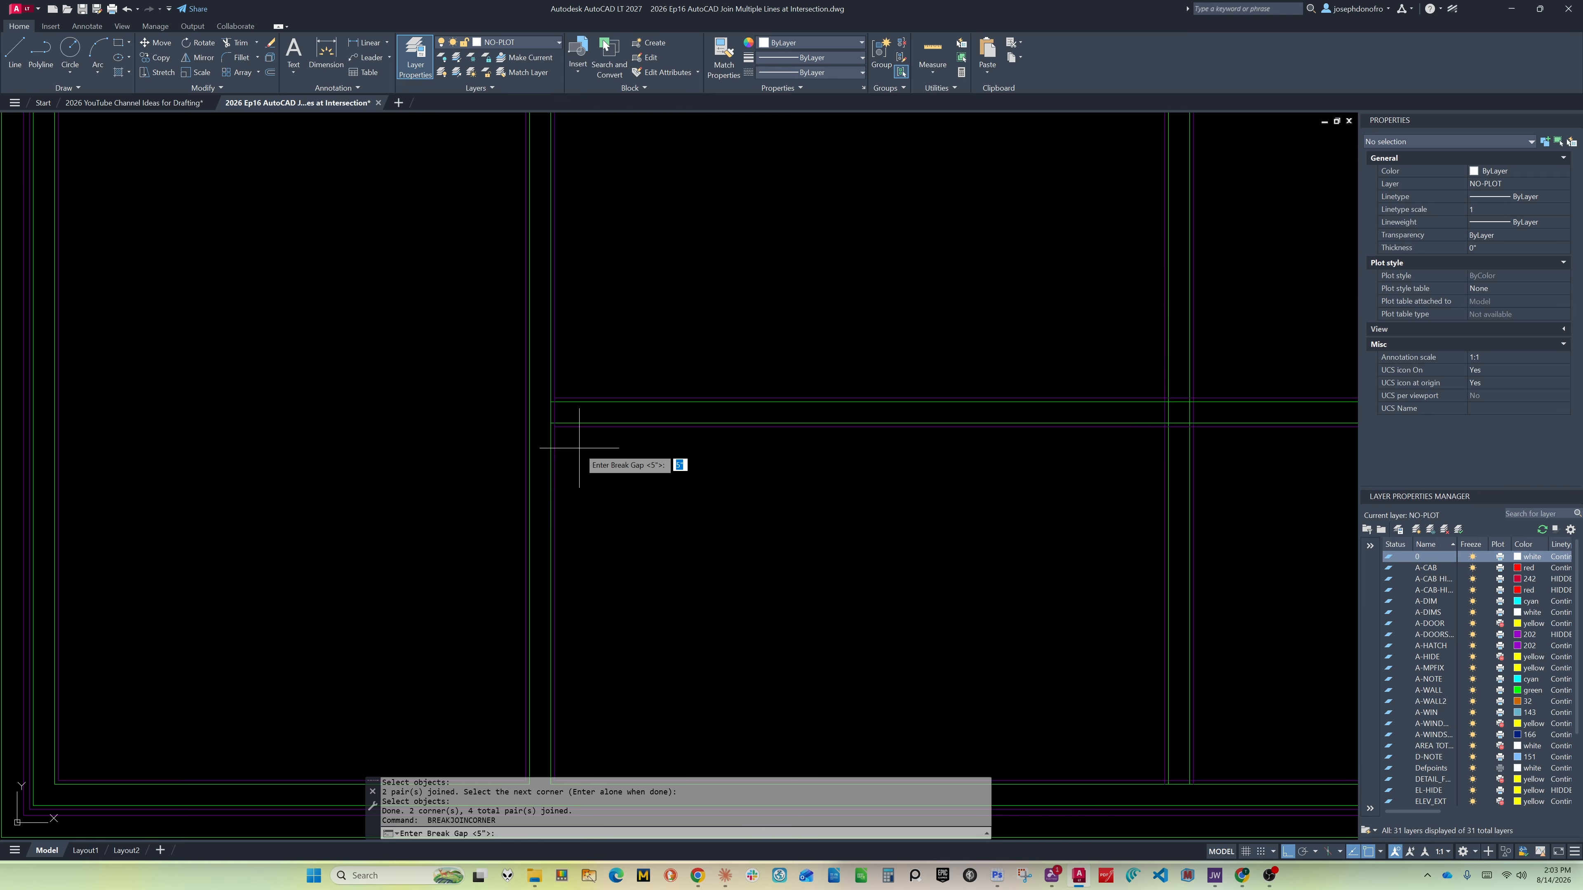
pyautogui.press('Return')
pyautogui.click(581, 445)
pyautogui.click(539, 369)
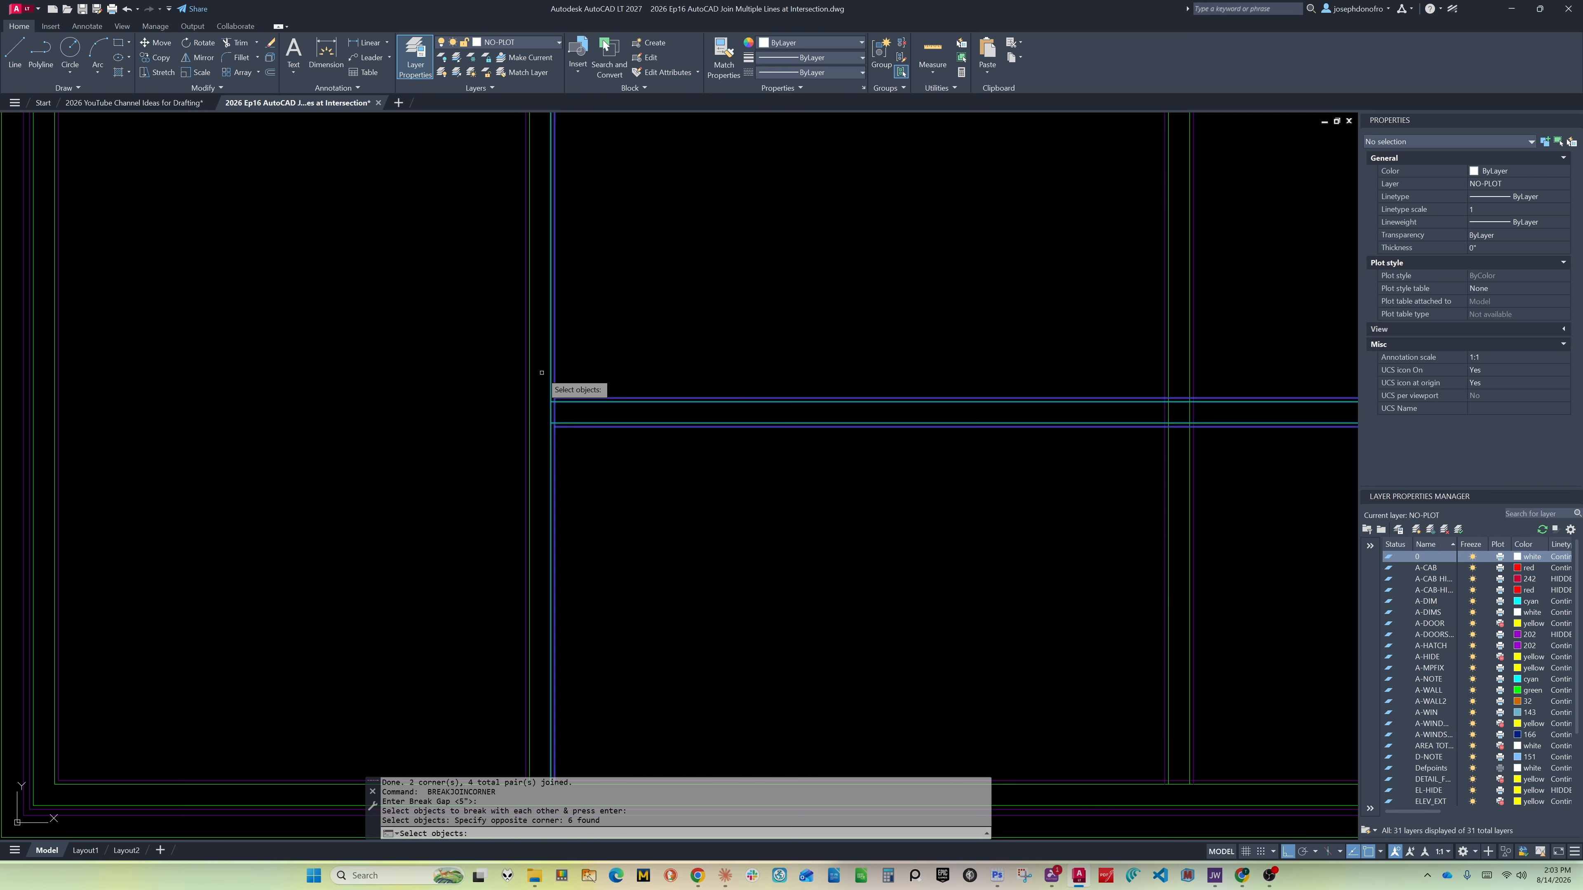
pyautogui.press('Return')
# Join the lower and upper corners where the horizontal interior wall meets the left interior wall, and finish the command
pyautogui.click(587, 471)
pyautogui.click(552, 419)
pyautogui.press('Return')
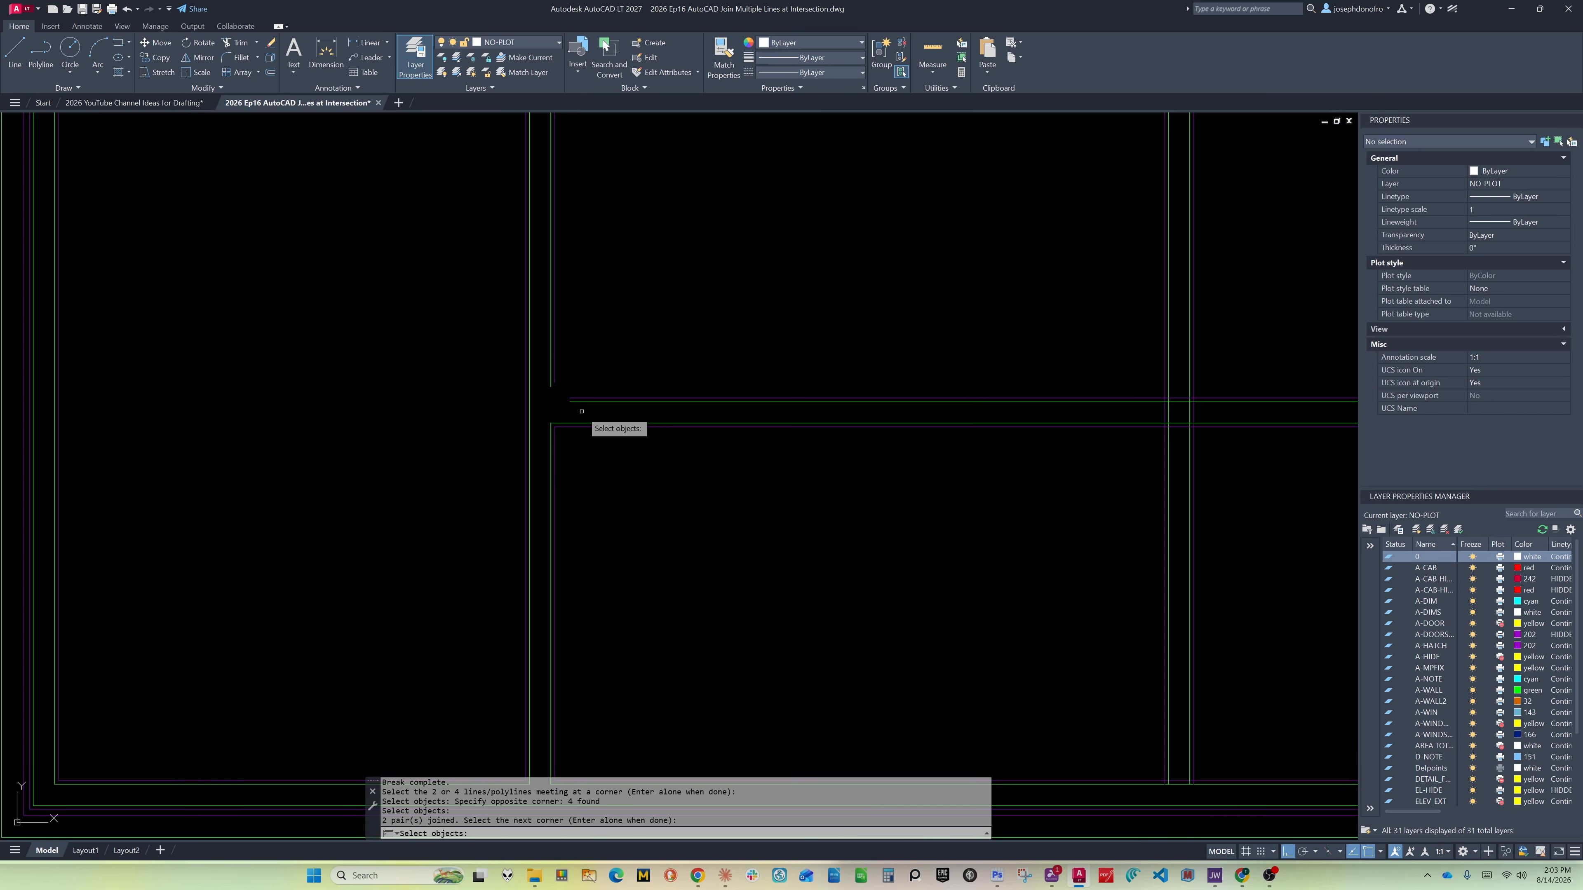
pyautogui.click(583, 405)
pyautogui.click(552, 368)
pyautogui.press('Return')
pyautogui.moveTo(1090, 366); pyautogui.dragTo(655, 406, button='middle')
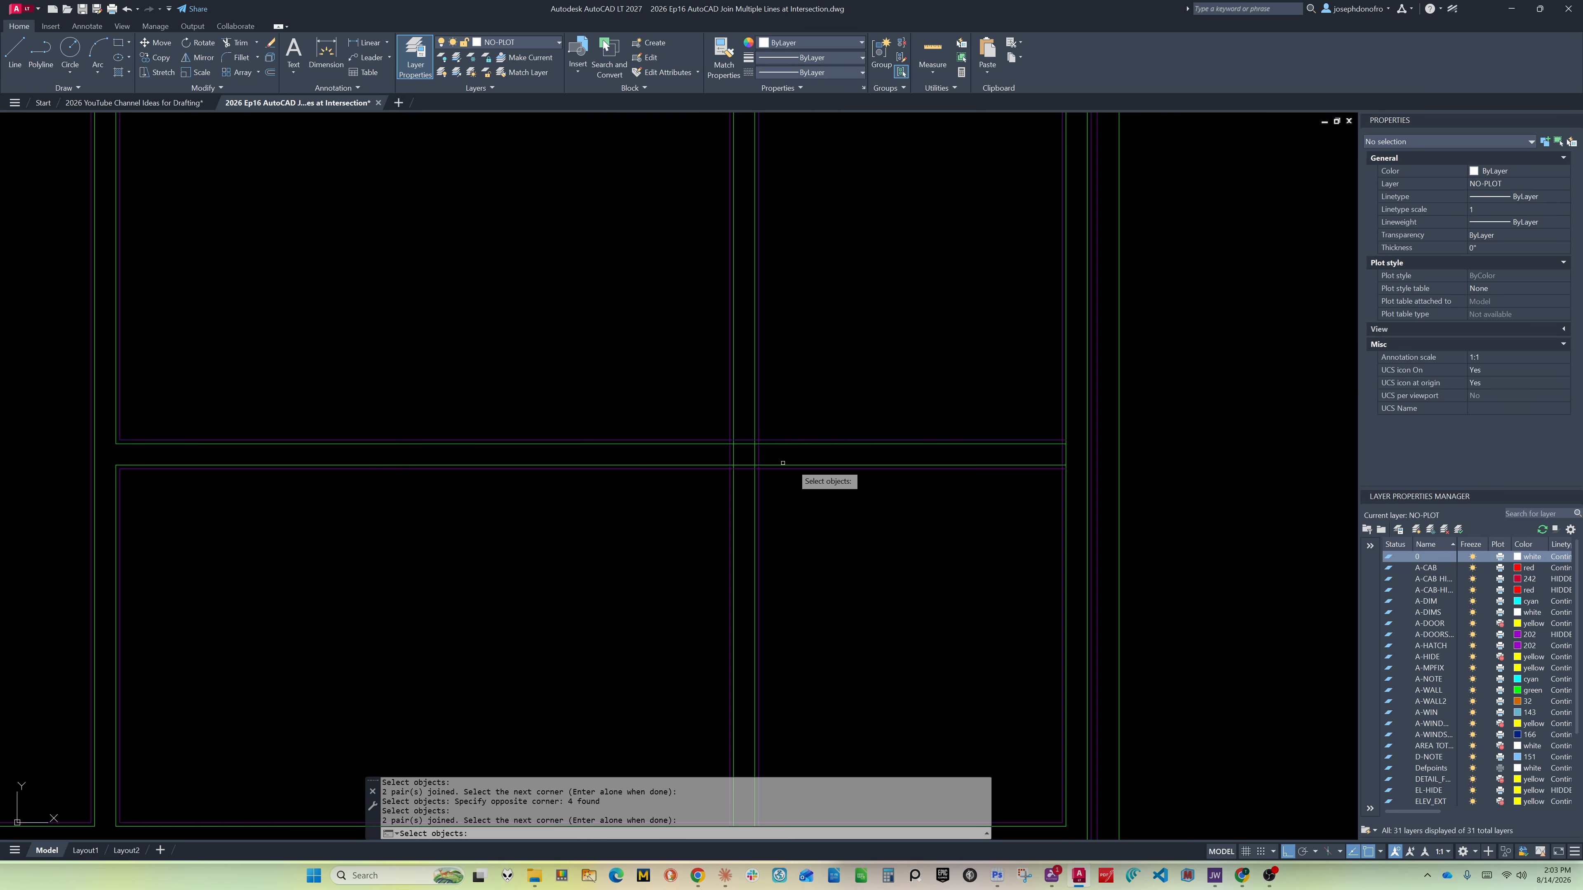
pyautogui.moveTo(794, 453); pyautogui.dragTo(777, 435, button='middle')
pyautogui.press('Return')
# Run BREAKJOINCORNER with a 5-inch gap on the four-way crossing of the horizontal and right-hand vertical interior walls
pyautogui.press('Return')
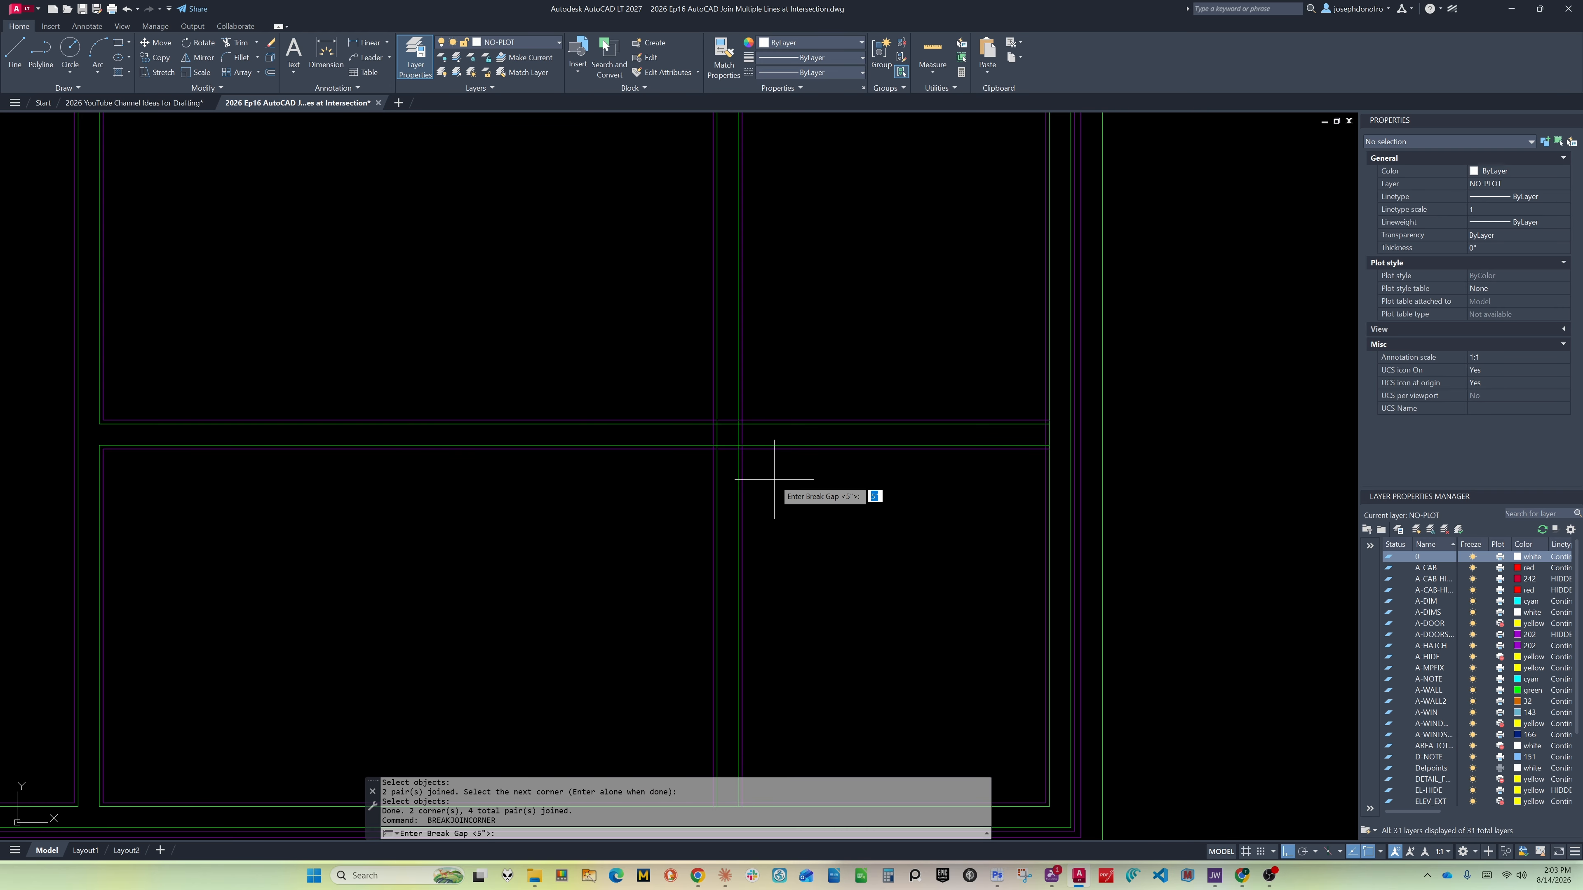
pyautogui.press('Return')
pyautogui.click(774, 479)
pyautogui.click(686, 386)
pyautogui.press('Return')
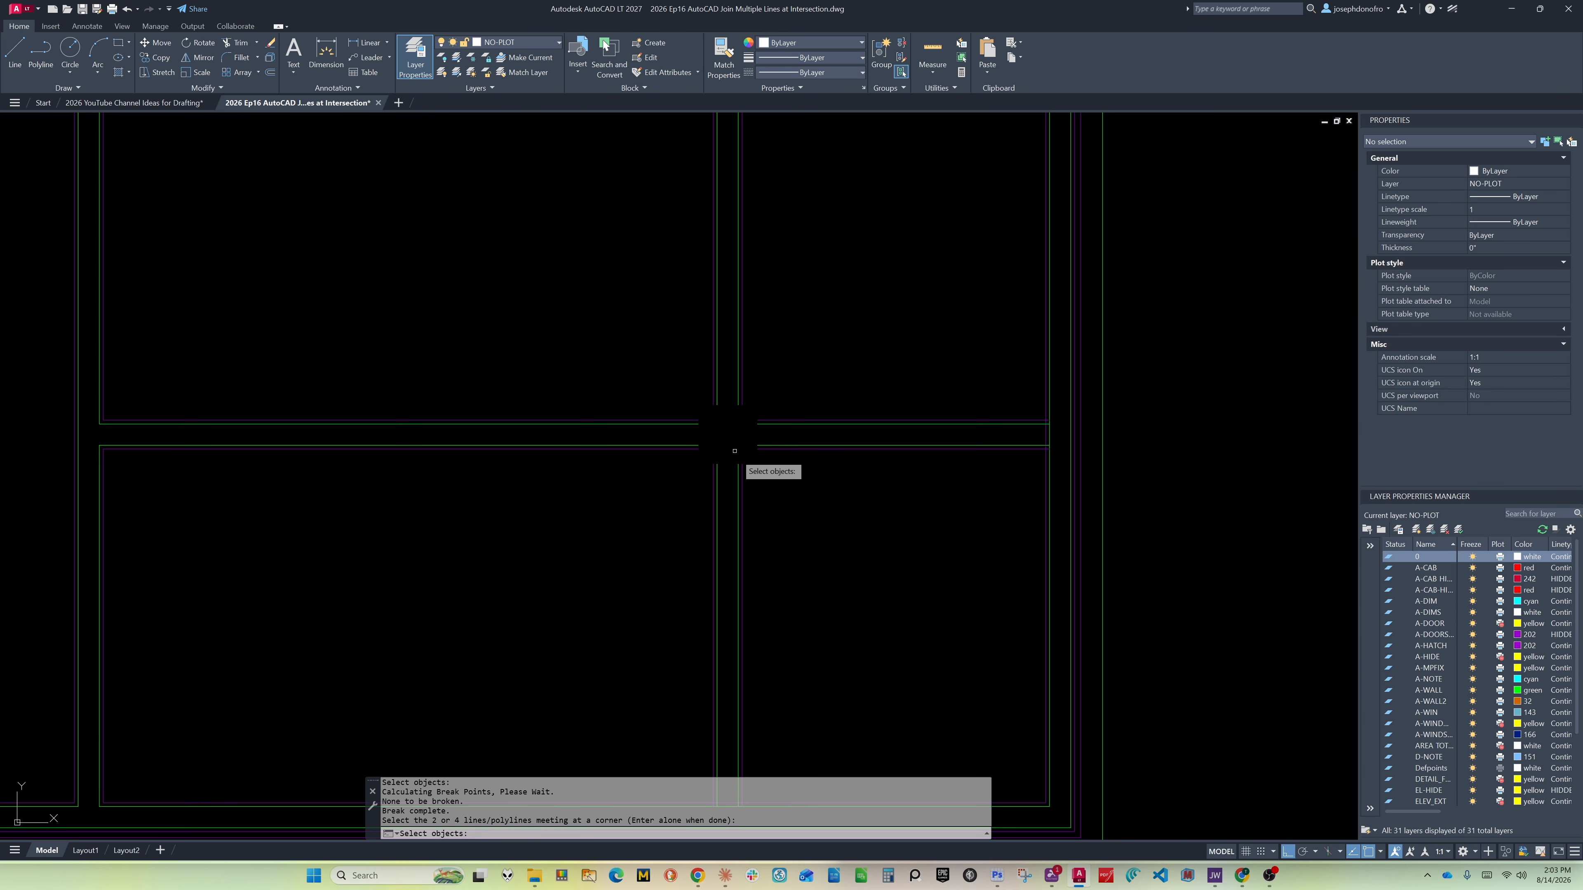
# Join the line pairs at the lower-left and upper-left corners of the interior four-way crossing
pyautogui.click(725, 472)
pyautogui.click(689, 437)
pyautogui.press('Return')
pyautogui.click(717, 435)
pyautogui.click(689, 385)
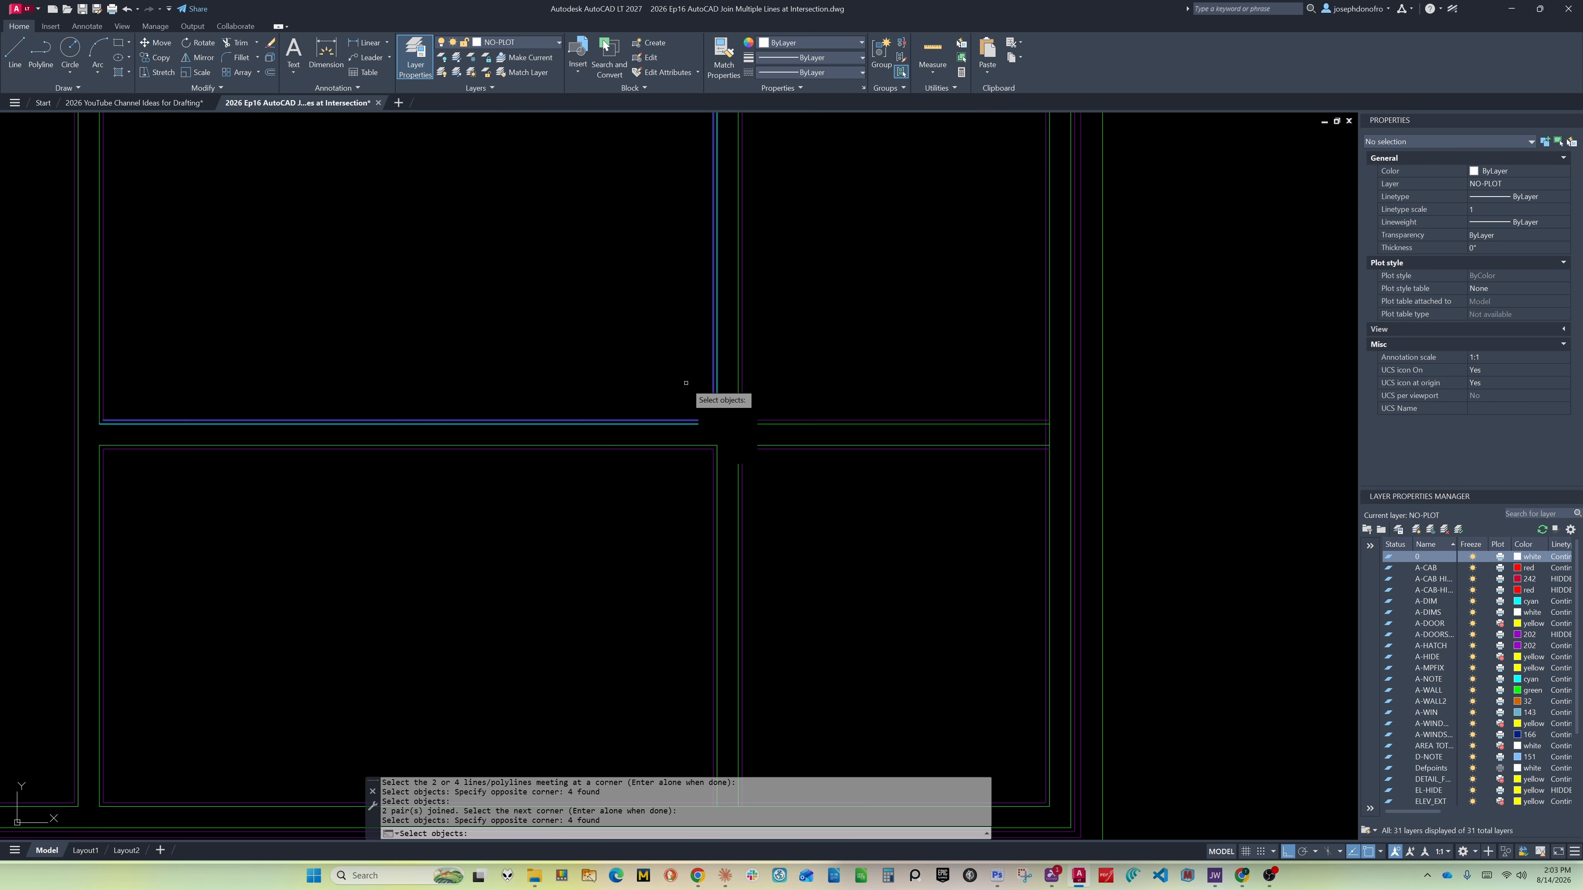
pyautogui.press('Return')
# Join the line pairs at the upper-right and lower-right corners of the interior four-way crossing and finish the command
pyautogui.click(768, 386)
pyautogui.click(729, 428)
pyautogui.press('Return')
pyautogui.click(770, 436)
pyautogui.click(735, 477)
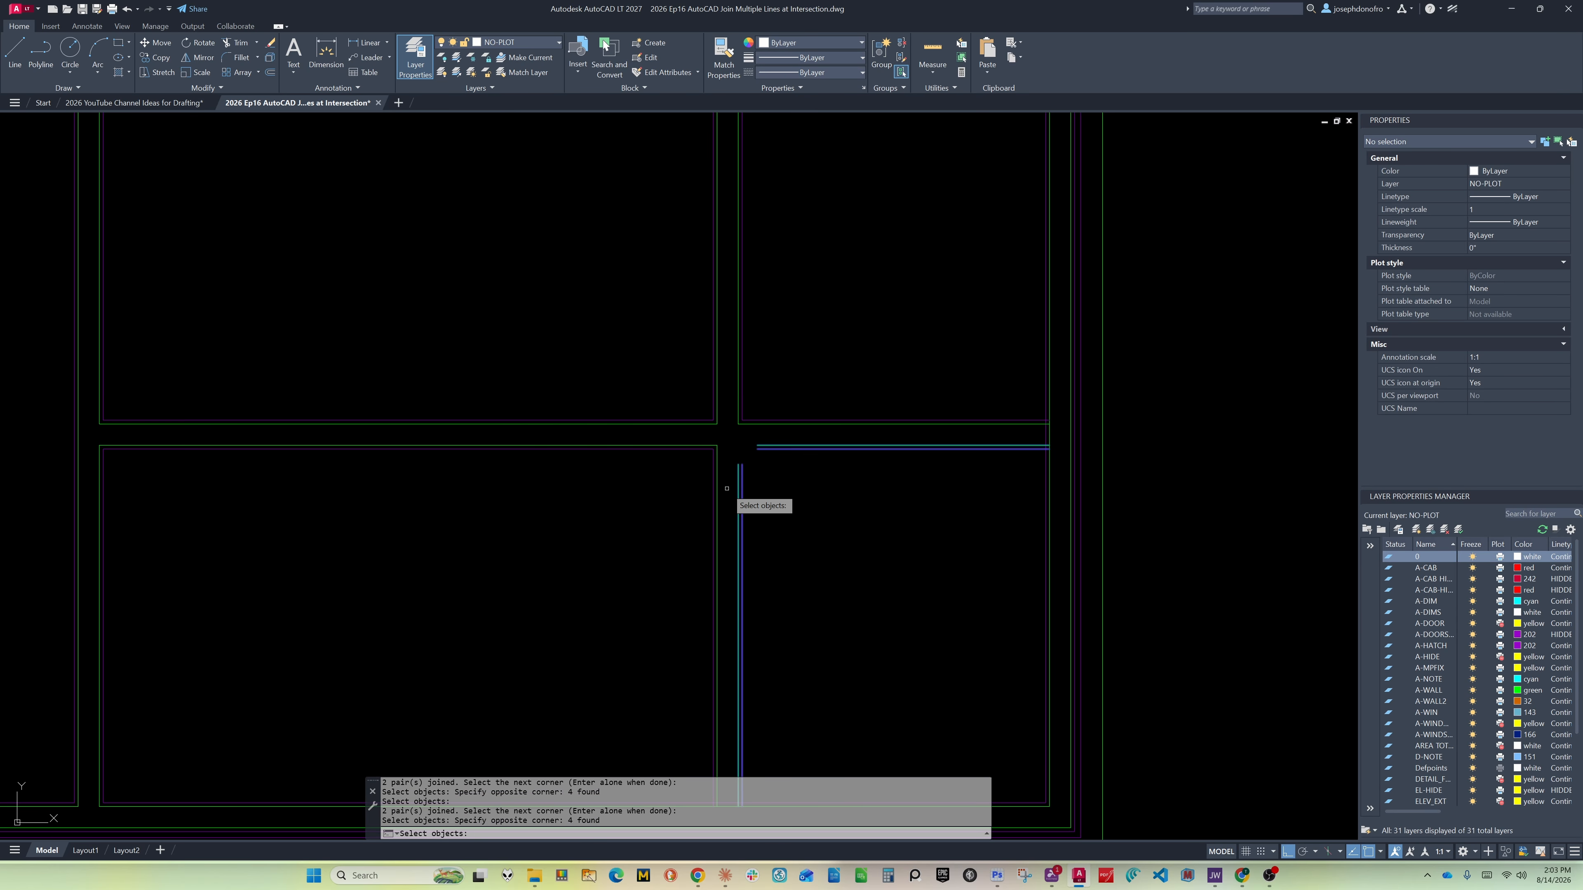
pyautogui.press('Return')
pyautogui.moveTo(1004, 488); pyautogui.dragTo(756, 502, button='middle')
pyautogui.press('Return')
# Use BREAKJOINCORNER with a 5-inch gap where the horizontal interior wall meets the right exterior wall, and join the upper corner
pyautogui.press('Return')
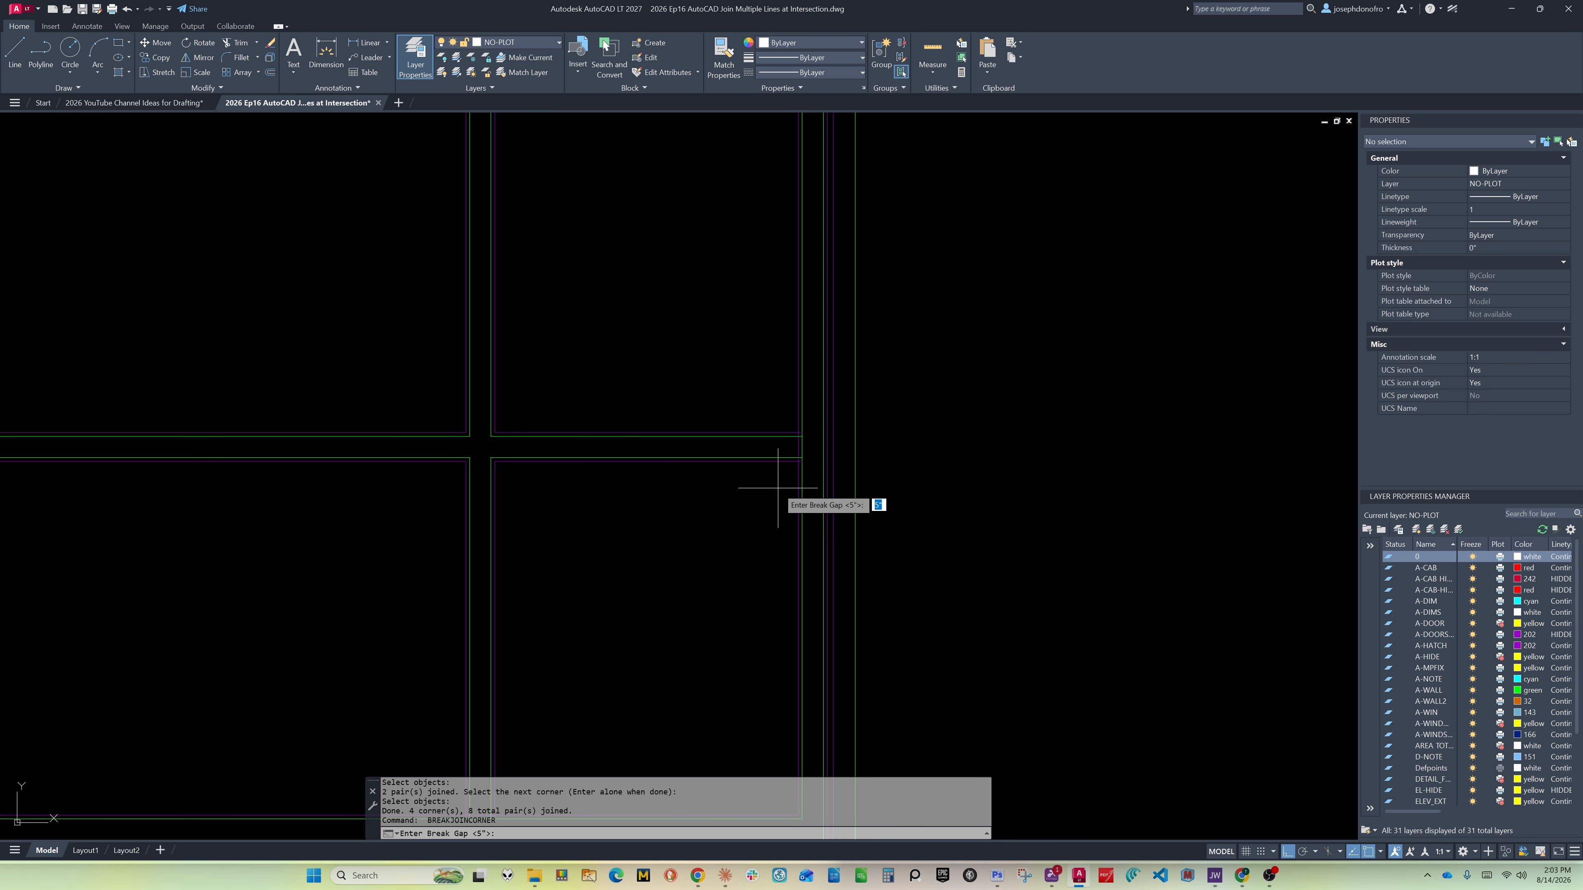
pyautogui.press('Return')
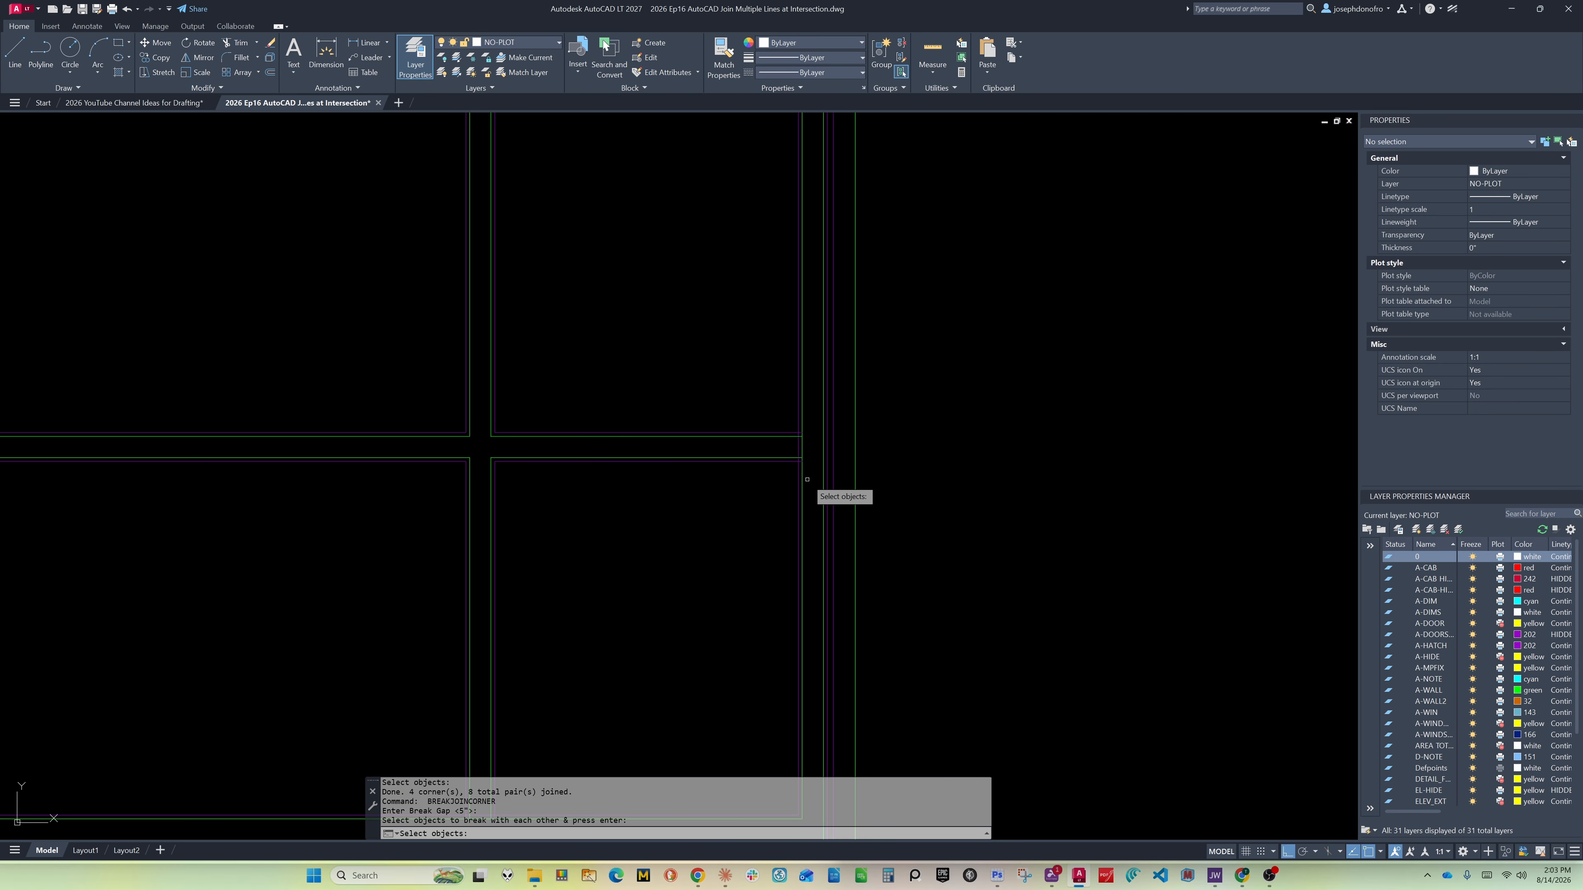
pyautogui.click(807, 479)
pyautogui.click(782, 420)
pyautogui.press('Return')
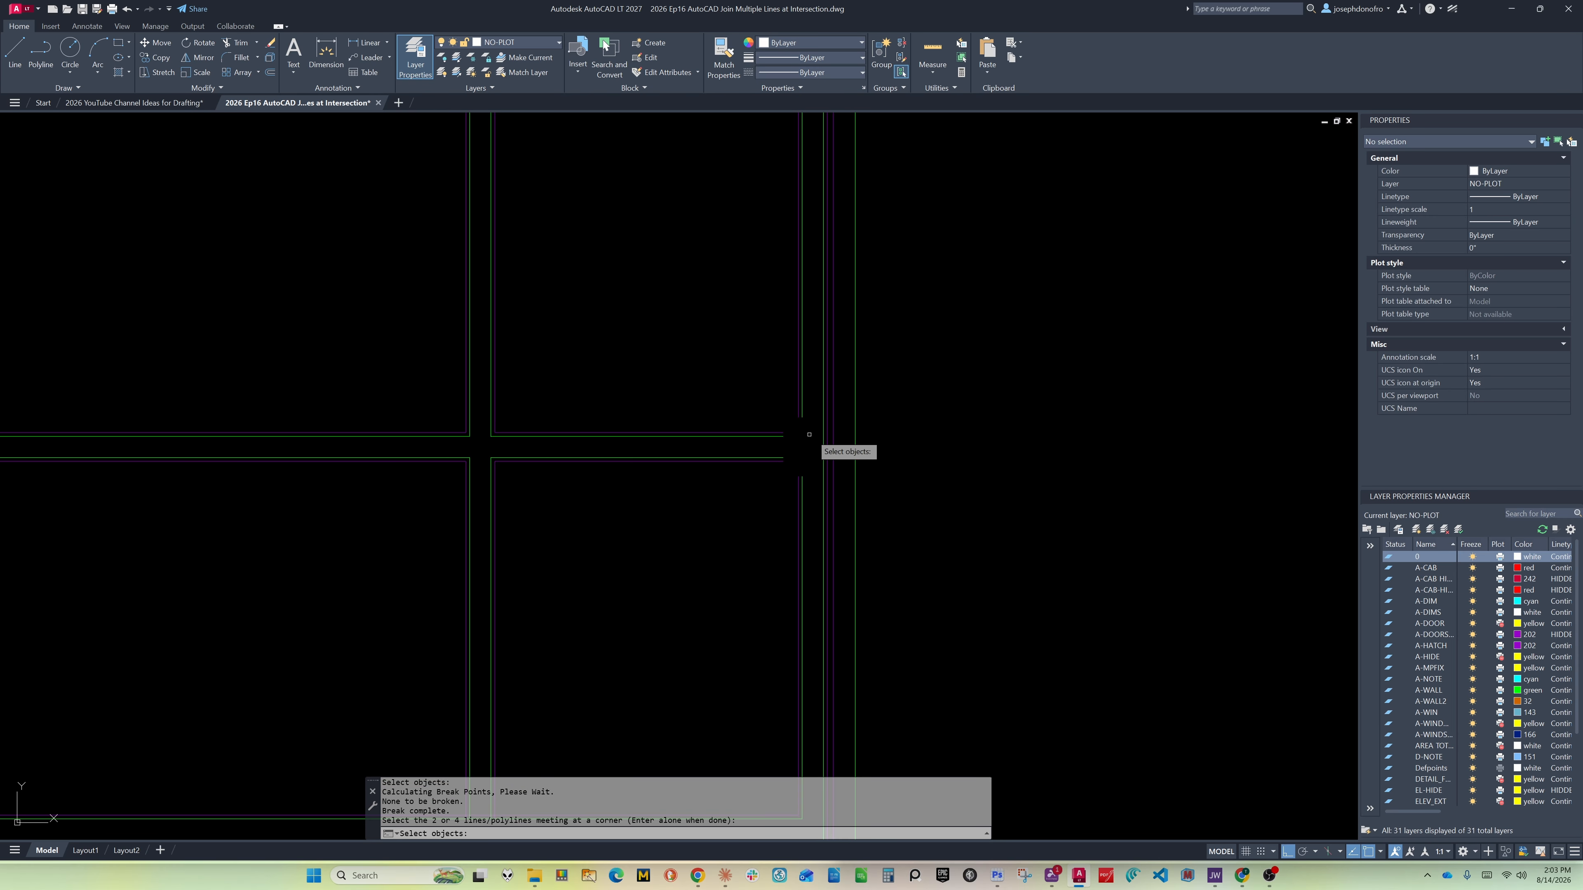
pyautogui.click(807, 431)
pyautogui.press('Return')
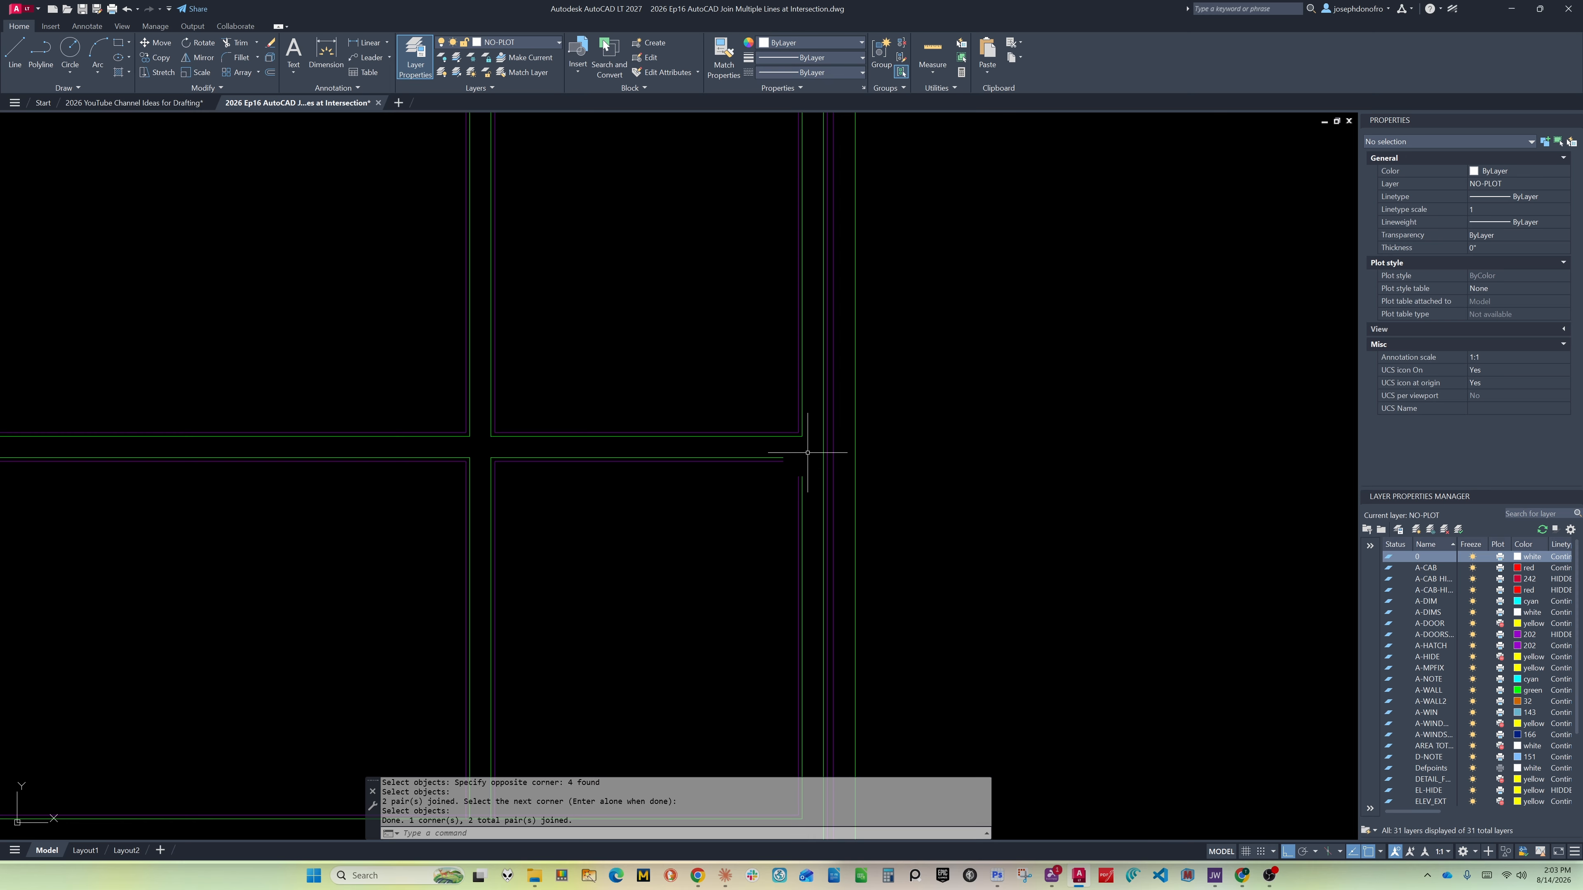
# Use WALLCORNER to join the open lower corner where the horizontal interior wall meets the right exterior wall, and end the command
pyautogui.moveTo(648, 614); pyautogui.dragTo(658, 466, button='middle')
pyautogui.moveTo(520, 565); pyautogui.dragTo(701, 619, button='middle')
pyautogui.scroll(-1, 700, 618)
pyautogui.moveTo(543, 329); pyautogui.dragTo(625, 505, button='middle')
pyautogui.scroll(-2, 559, 401)
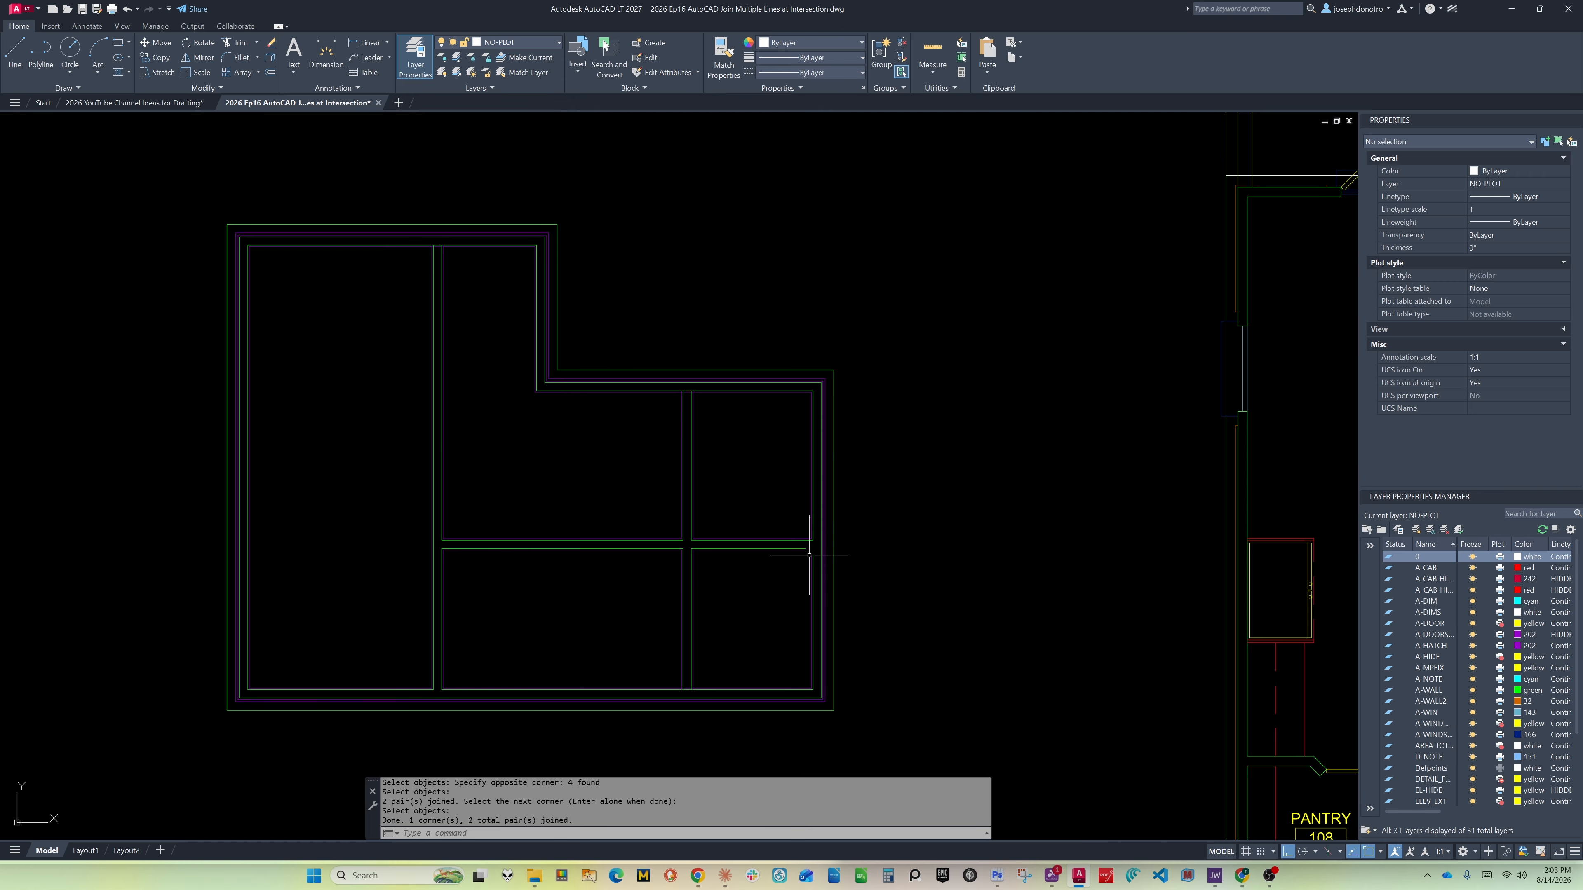
pyautogui.scroll(4, 809, 555)
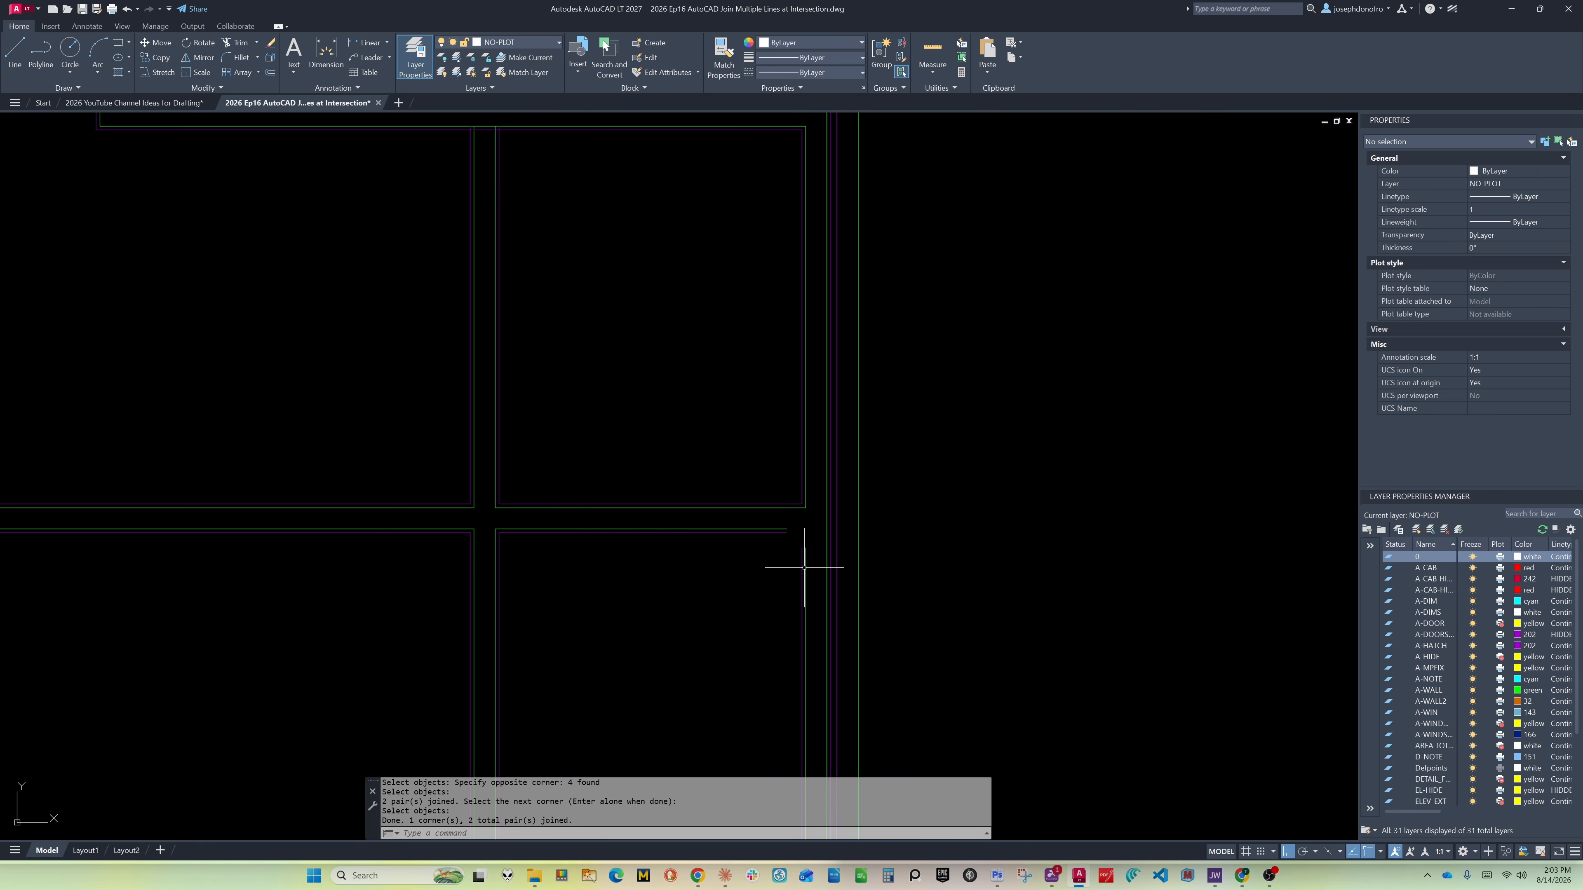
pyautogui.write('WALL')
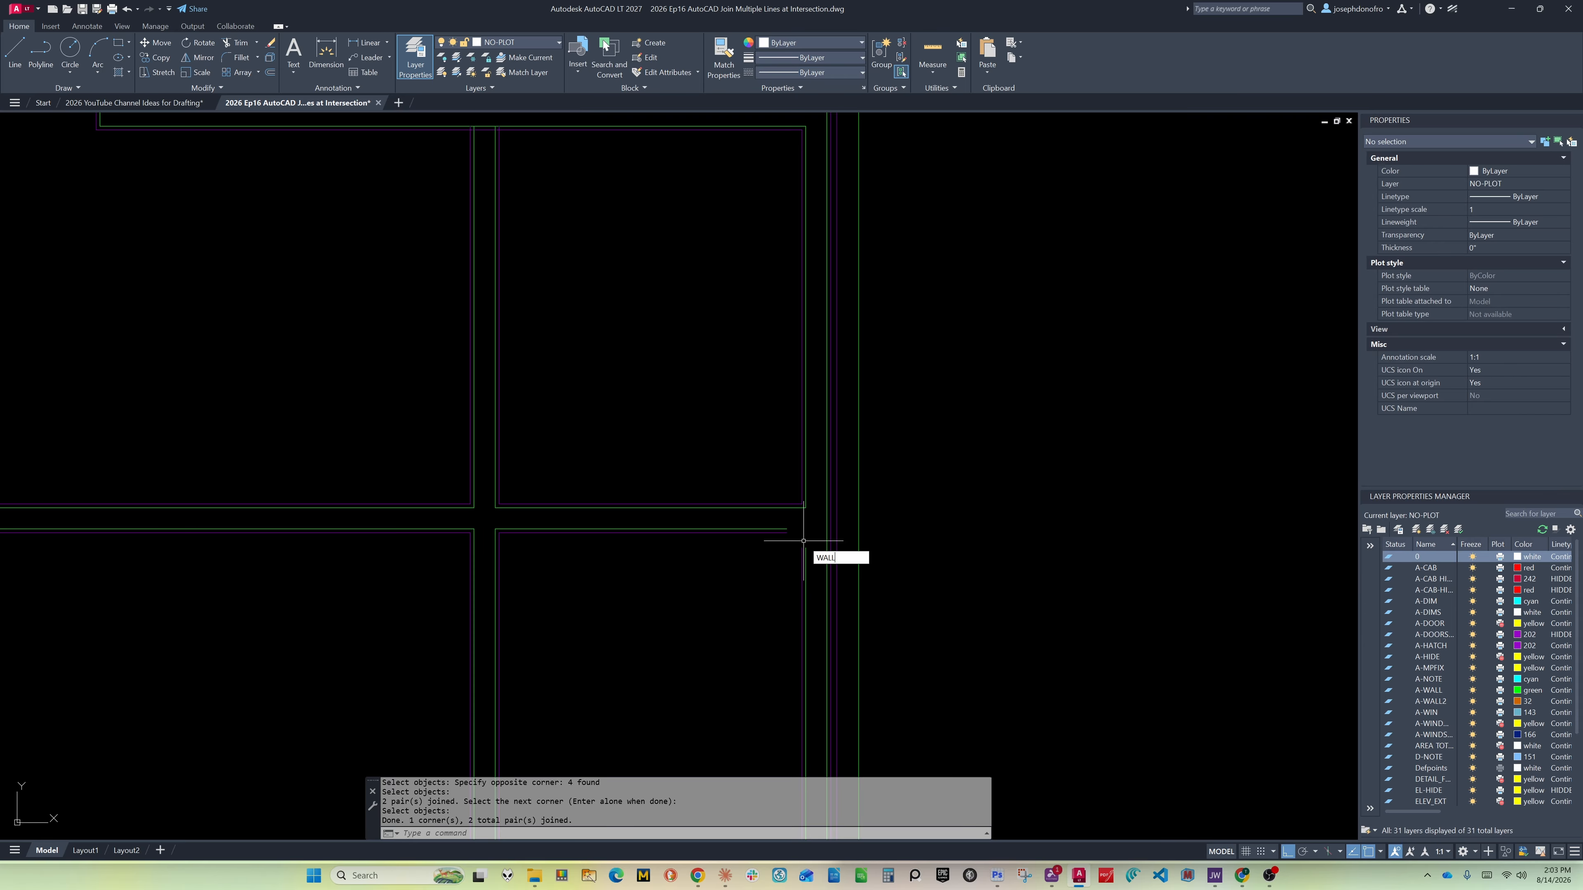
pyautogui.click(828, 588)
pyautogui.click(814, 522)
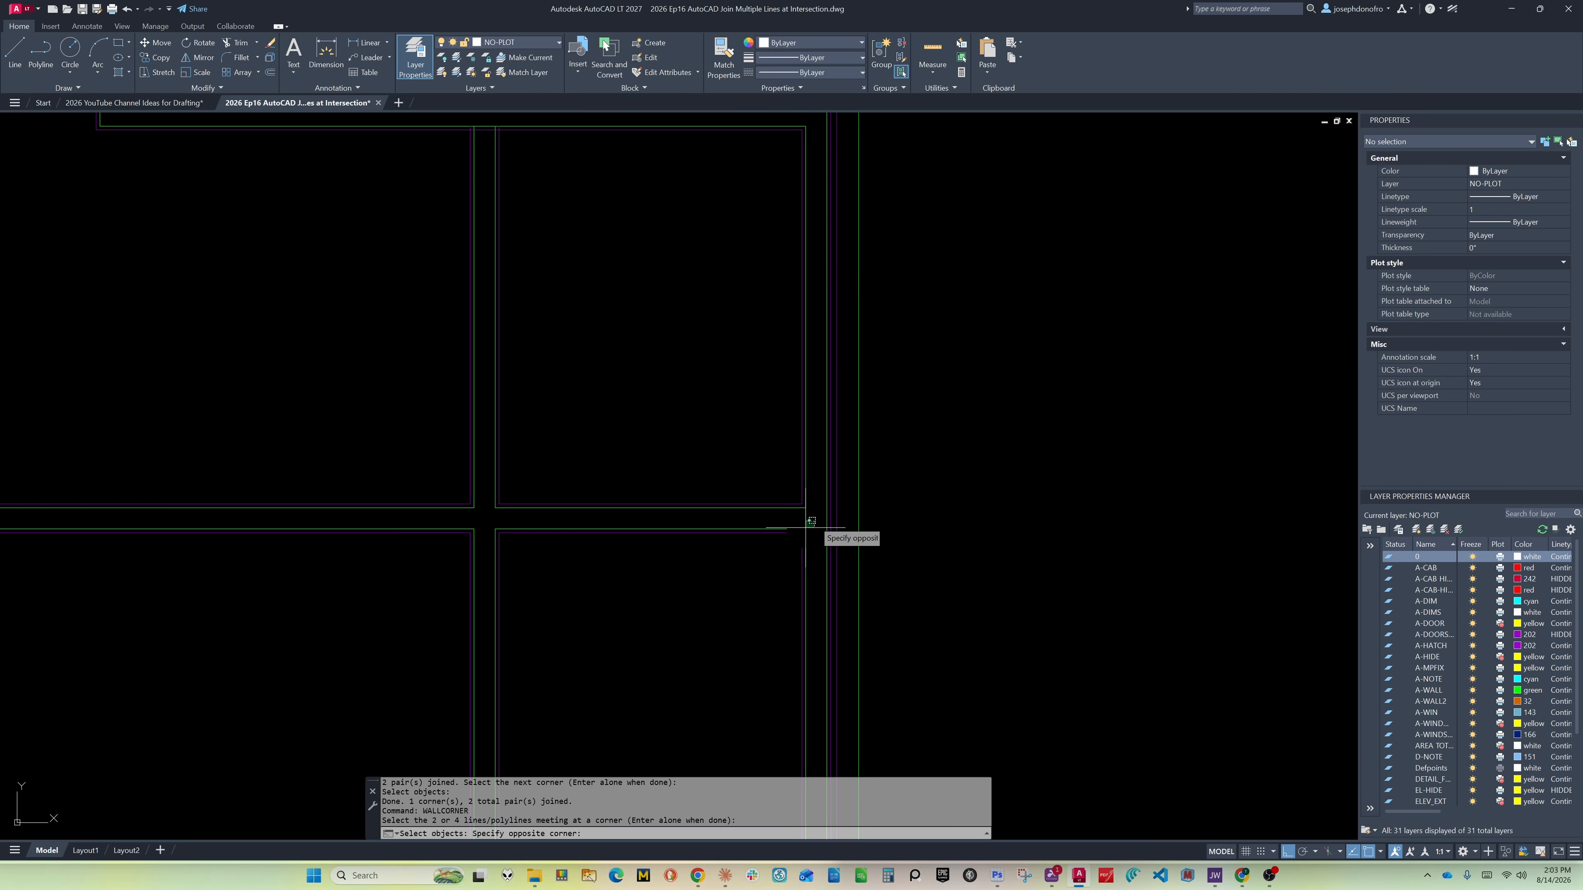
pyautogui.click(756, 589)
pyautogui.scroll(-5, 717, 555)
pyautogui.press('Escape')
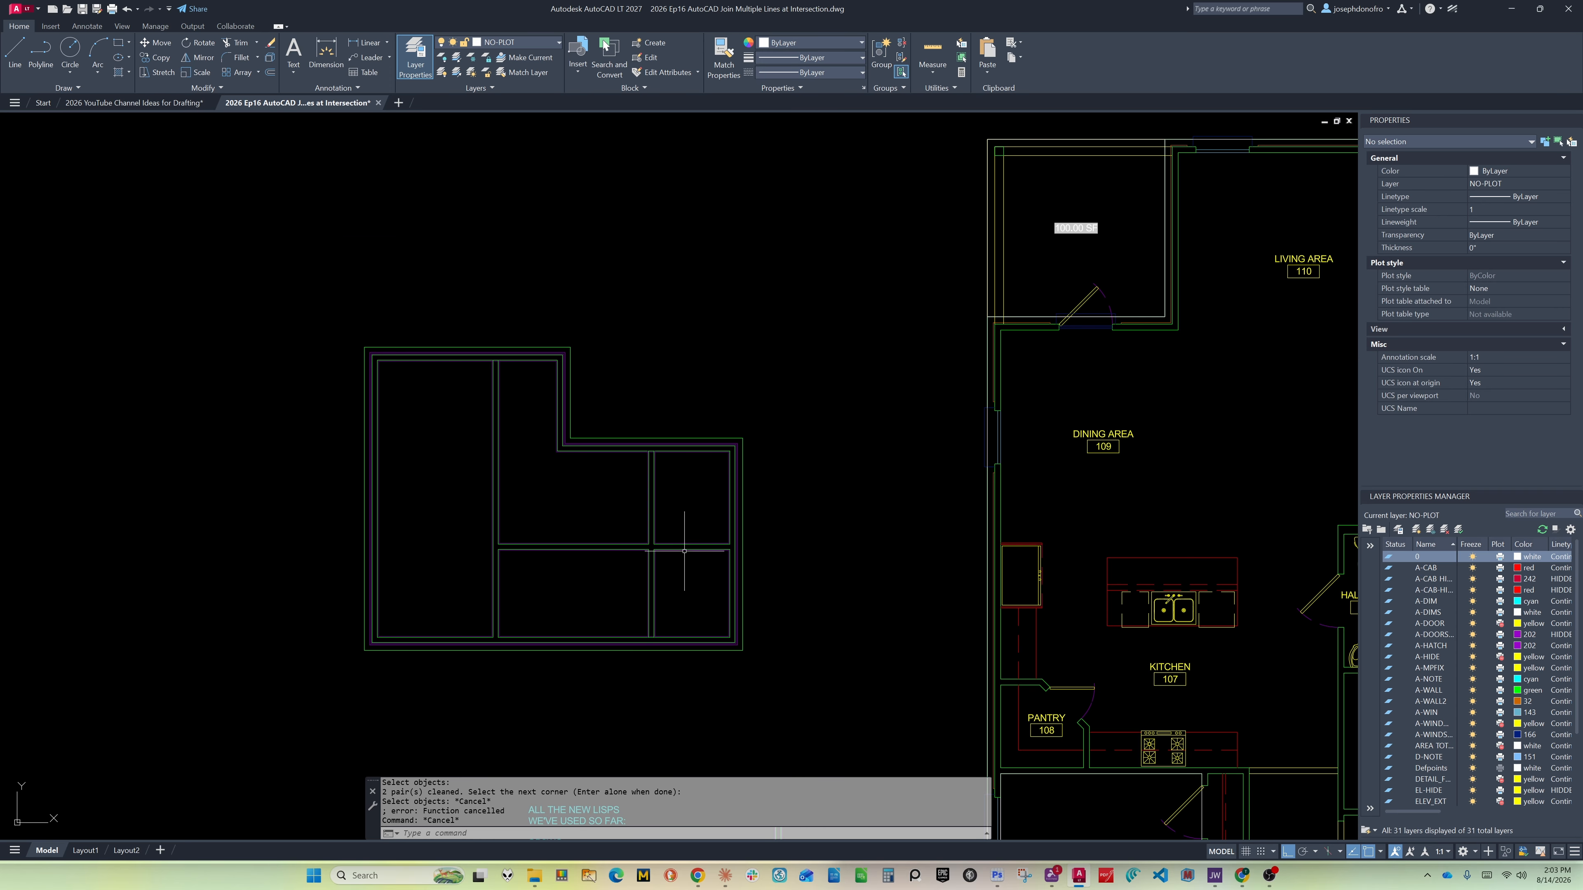
pyautogui.moveTo(642, 522); pyautogui.dragTo(675, 418, button='middle')
pyautogui.moveTo(696, 690); pyautogui.dragTo(687, 558, button='middle')
pyautogui.moveTo(700, 652); pyautogui.dragTo(671, 550, button='middle')
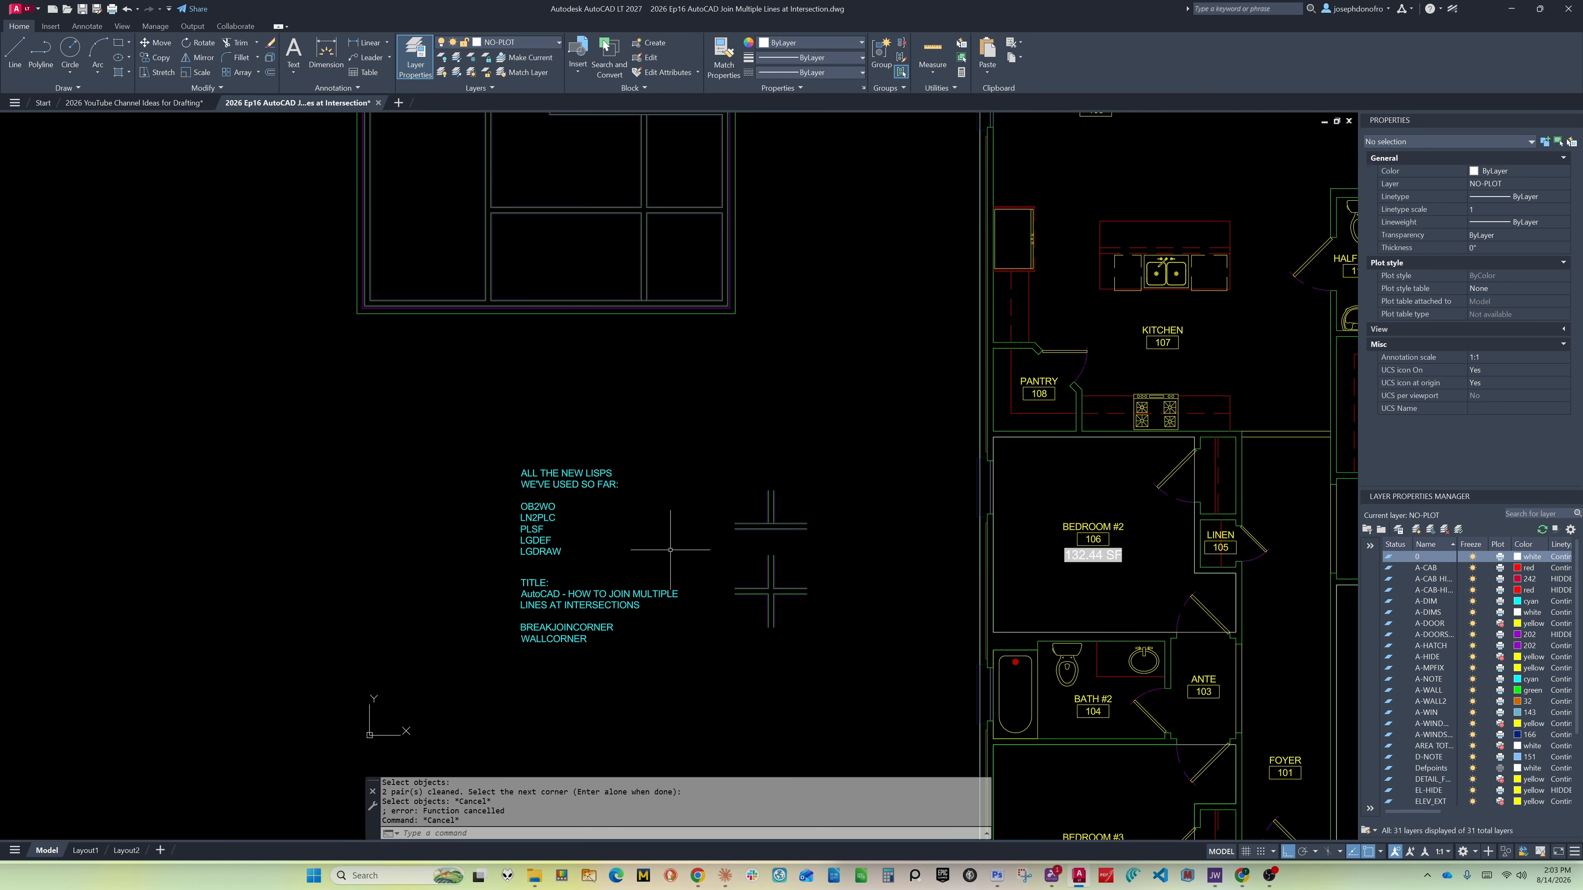